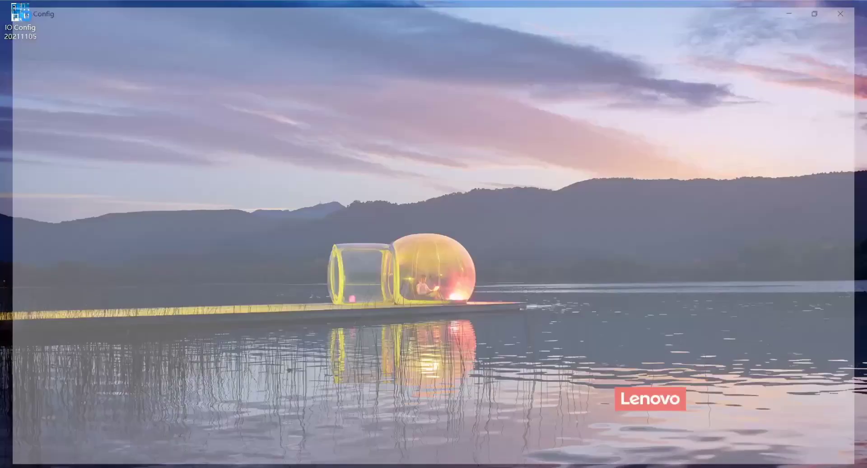
Create a new project named NewProject under 工程 and select it.
{"action": "left_click", "coordinate": [42, 71]}
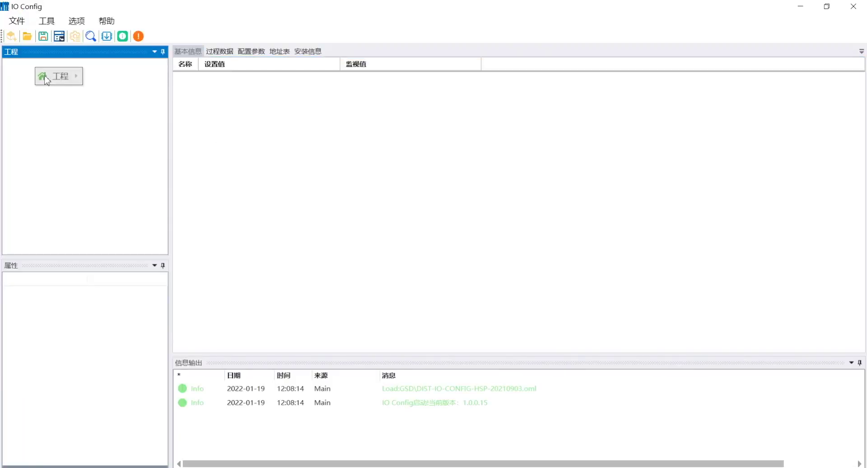
{"action": "left_click", "coordinate": [115, 72]}
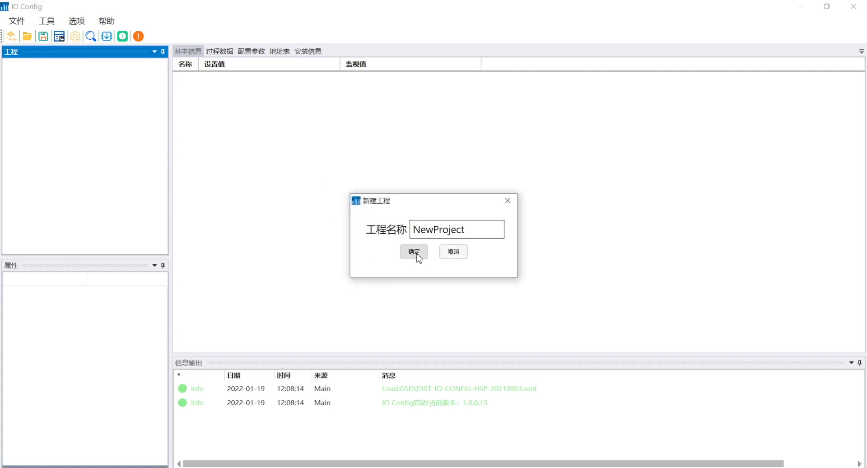
{"action": "left_click", "coordinate": [415, 251]}
{"action": "left_click", "coordinate": [43, 70]}
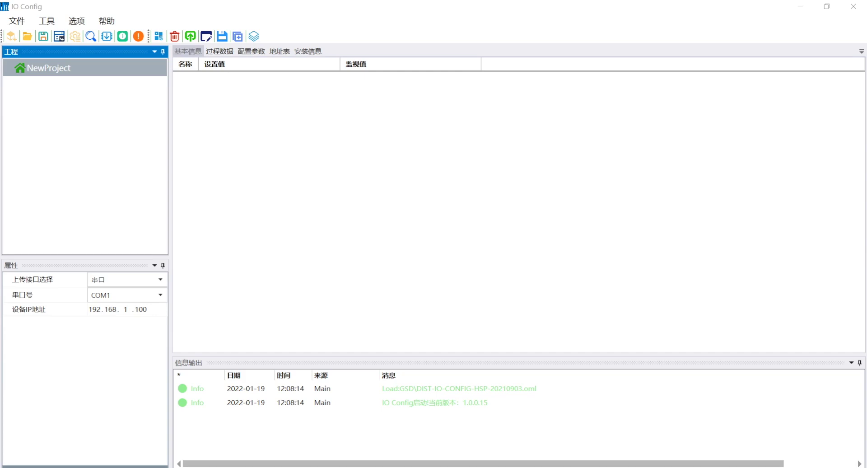
In Device Manager, confirm under Ports (COM & LPT) that the USB Serial Port is COM3.
{"action": "left_click", "coordinate": [69, 123]}
{"action": "left_click", "coordinate": [138, 174]}
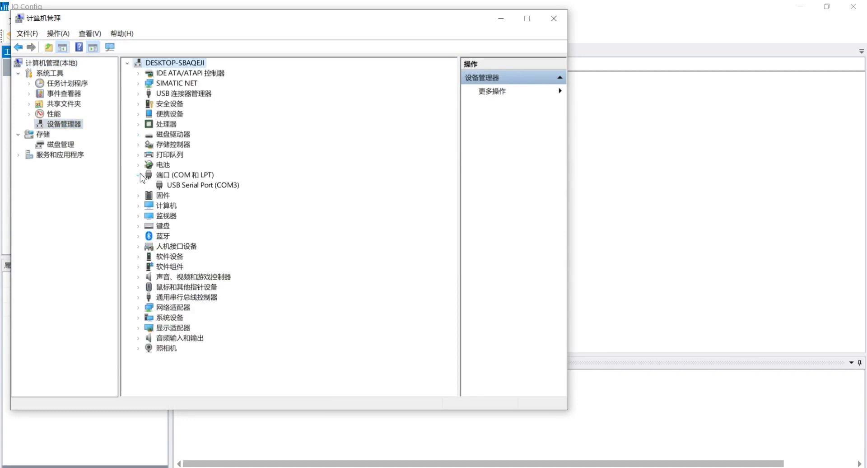
{"action": "left_click", "coordinate": [218, 185]}
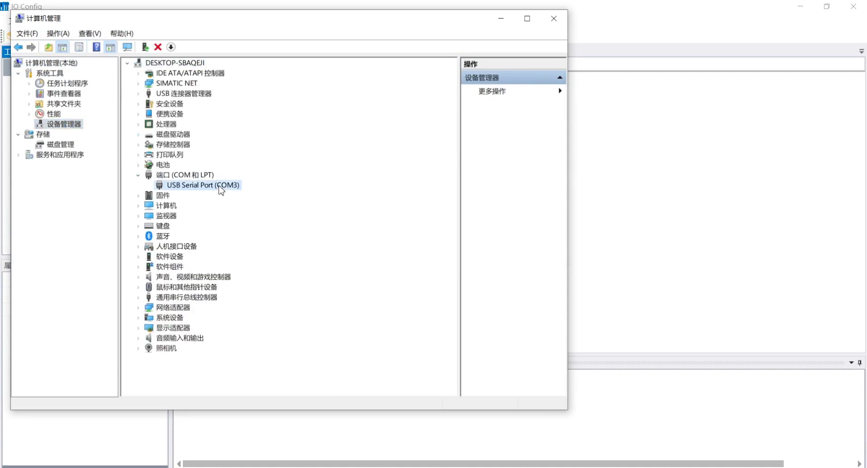
Keep the serial upload interface and set 串口号 to COM3 in NewProject's properties.
{"action": "left_click", "coordinate": [553, 19]}
{"action": "left_click", "coordinate": [40, 76]}
{"action": "right_click", "coordinate": [40, 75]}
{"action": "key", "text": "Escape"}
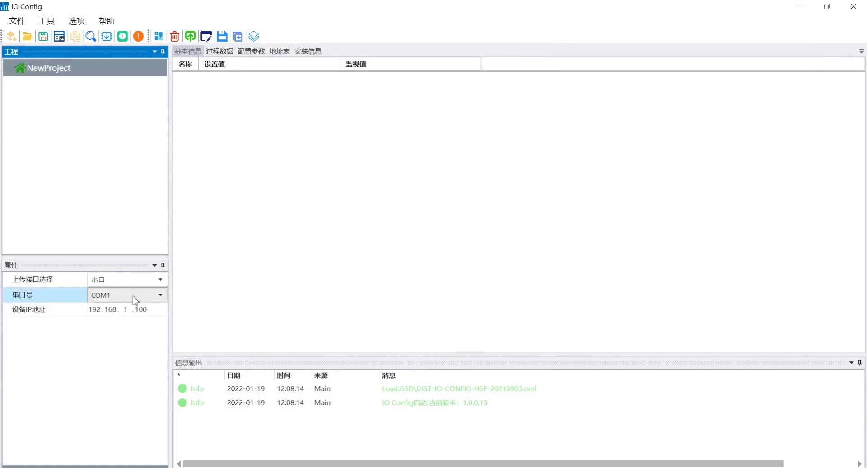
{"action": "left_click", "coordinate": [160, 279]}
{"action": "left_click", "coordinate": [133, 295]}
{"action": "left_click", "coordinate": [133, 295]}
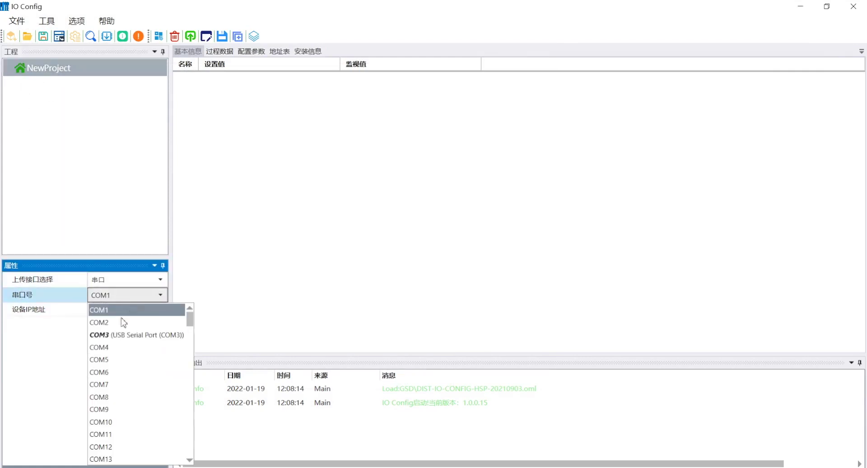
{"action": "left_click", "coordinate": [121, 333]}
Upload the CN-8034 adaptor and its three modules via 上传模块, then view CT-5321 details.
{"action": "right_click", "coordinate": [60, 72]}
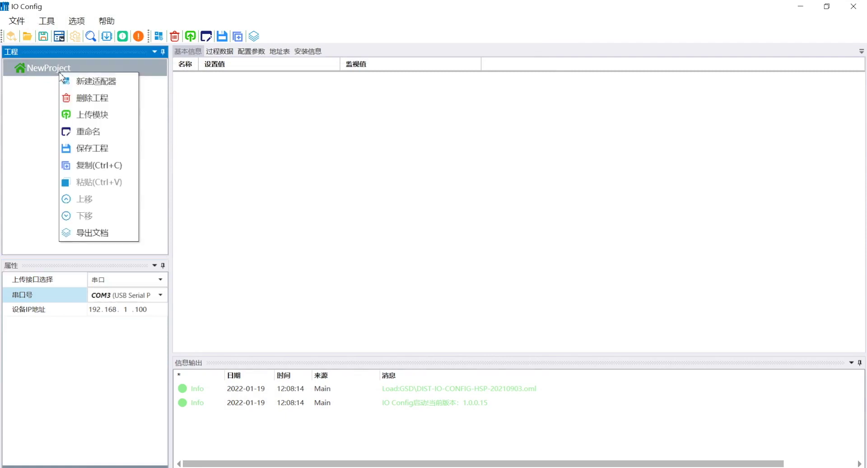
{"action": "left_click", "coordinate": [91, 116]}
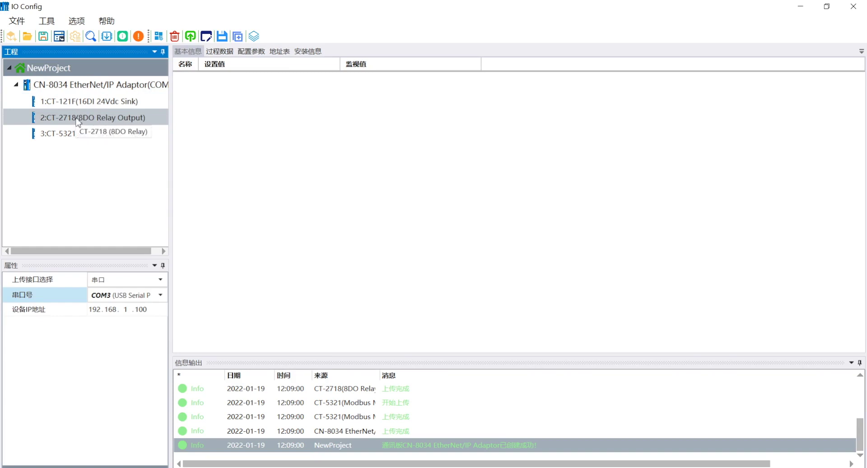
{"action": "left_click", "coordinate": [78, 134]}
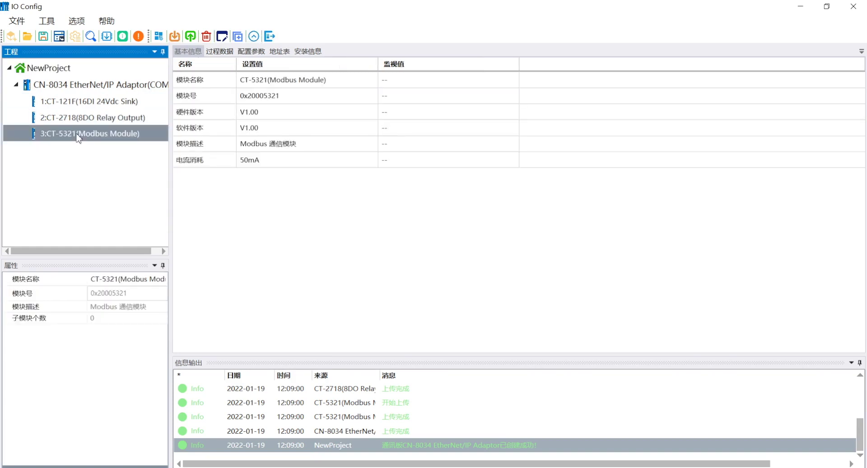
Through 子模块管理, add Read 06 Words 3xxxx and Write 03 Words 4xxxx to CT-5321.
{"action": "right_click", "coordinate": [79, 135]}
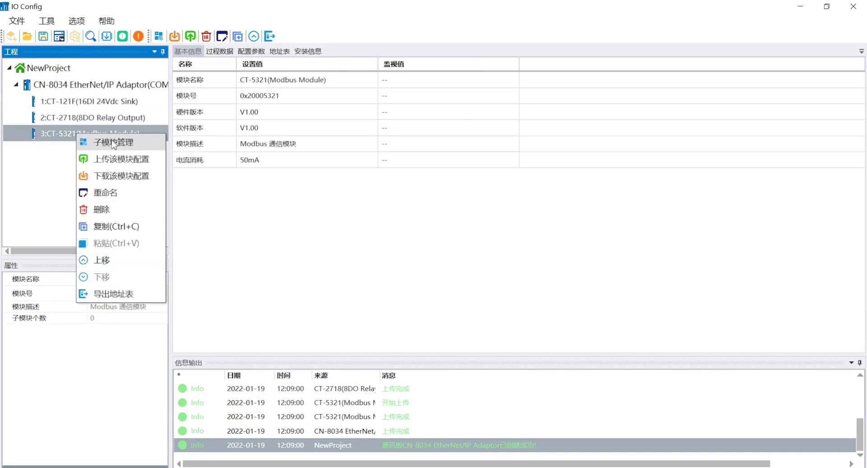
{"action": "left_click", "coordinate": [113, 142]}
{"action": "left_click", "coordinate": [208, 109]}
{"action": "double_click", "coordinate": [277, 181]}
{"action": "double_click", "coordinate": [289, 274]}
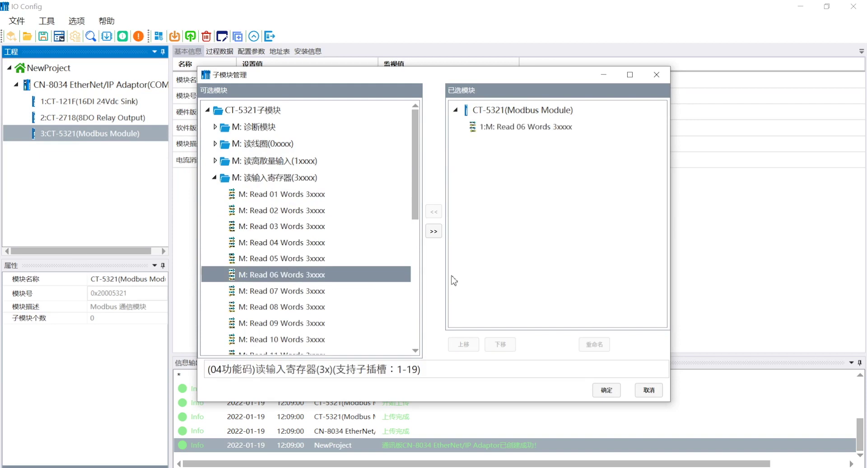
{"action": "double_click", "coordinate": [271, 178]}
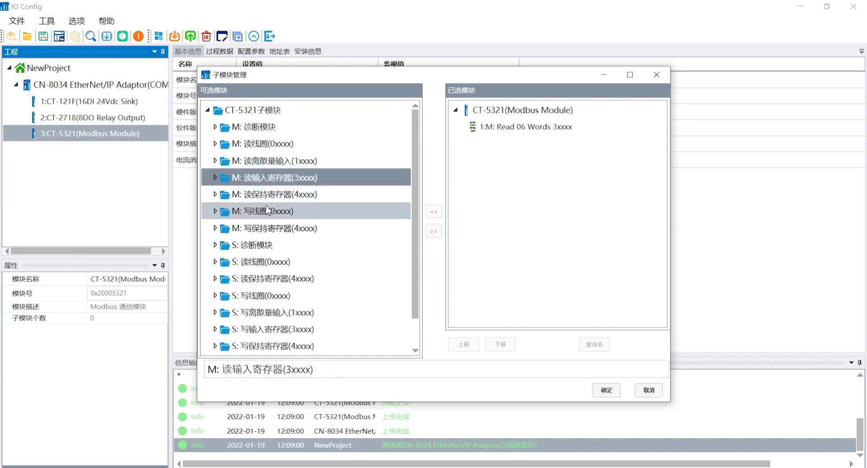
{"action": "left_click", "coordinate": [261, 230]}
{"action": "left_click", "coordinate": [215, 228]}
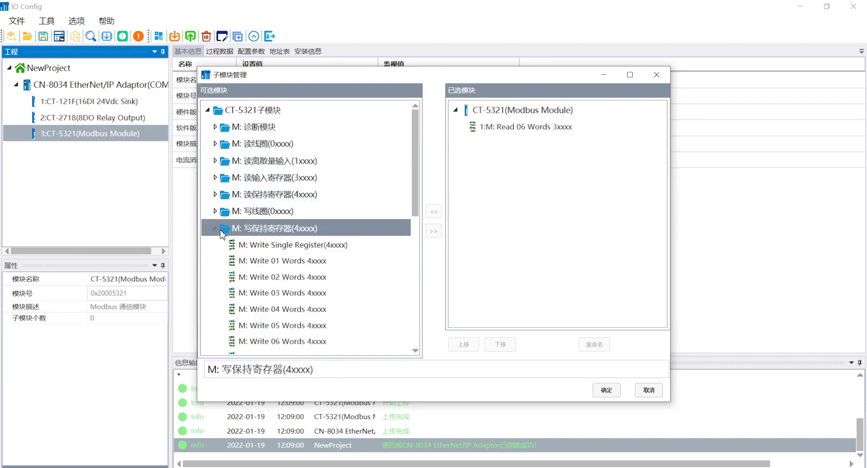
{"action": "double_click", "coordinate": [291, 298]}
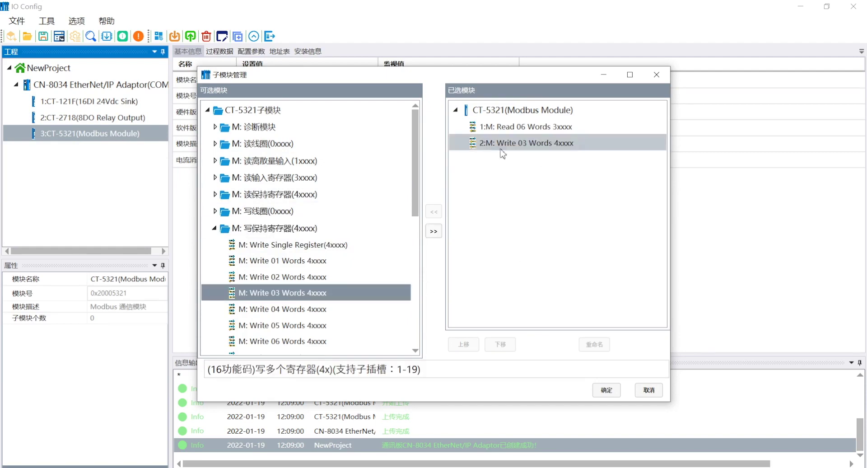
{"action": "left_click", "coordinate": [606, 390]}
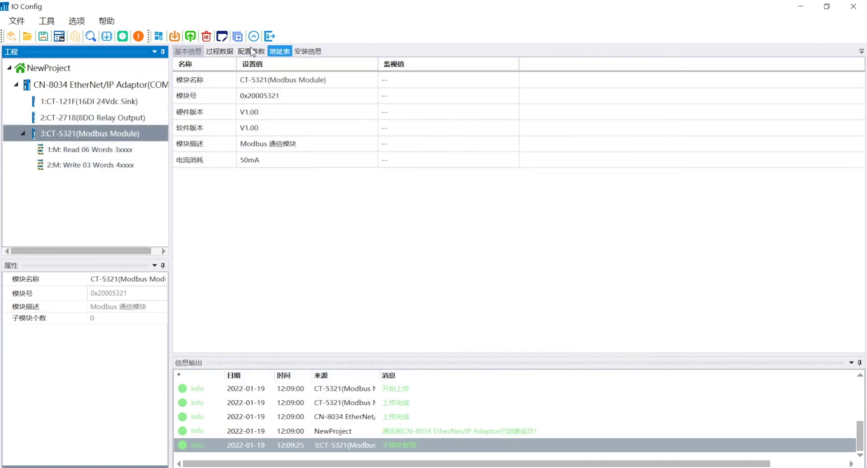
On the CT-5321 配置参数 page, keep 工作模式 as Modbus主站.
{"action": "left_click", "coordinate": [251, 53]}
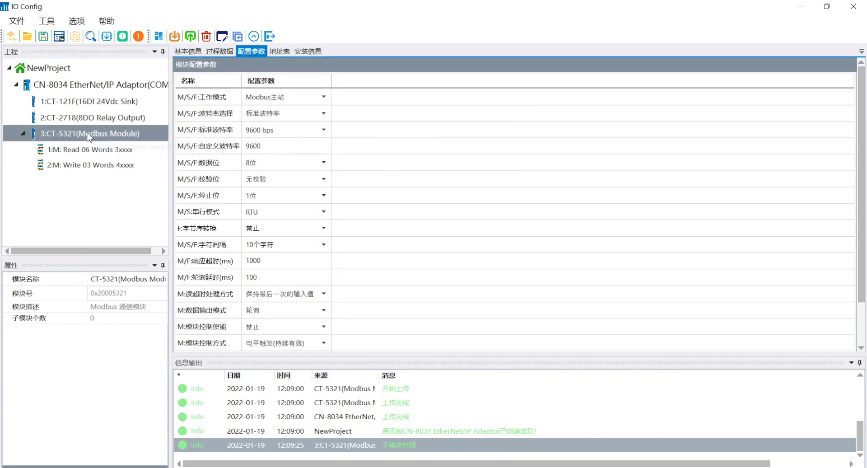
{"action": "left_click", "coordinate": [291, 97]}
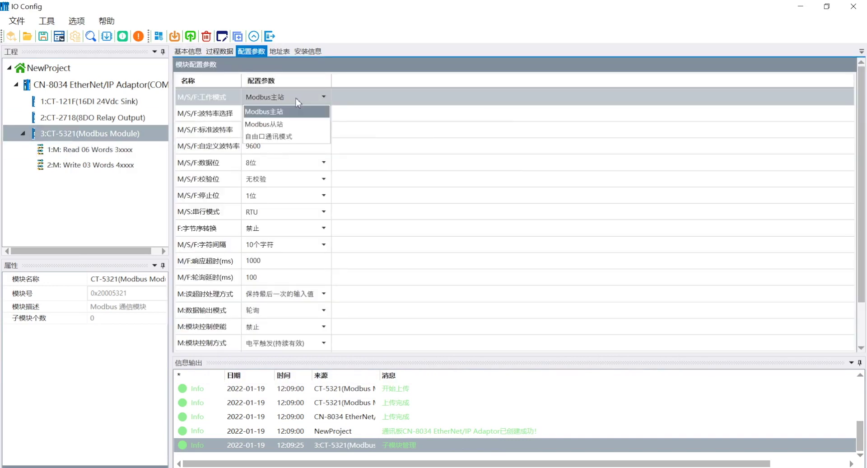
{"action": "left_click", "coordinate": [296, 111]}
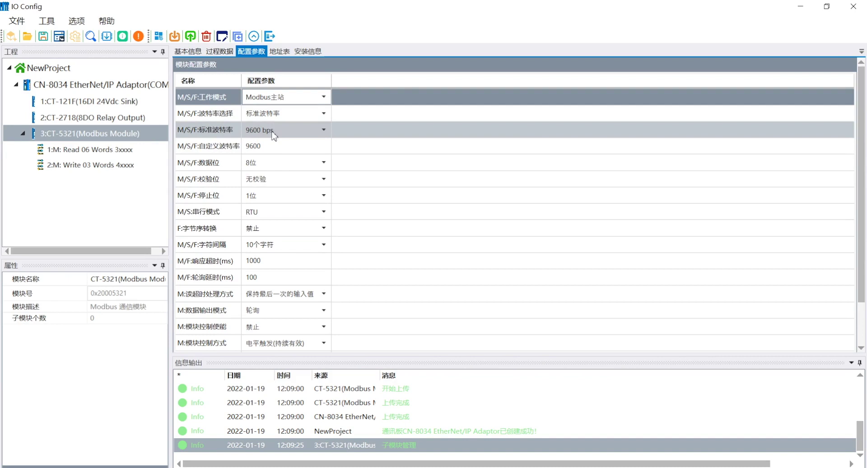
Review parameters of the Read 06 Words and Write 03 Words submodules.
{"action": "left_click", "coordinate": [82, 201]}
{"action": "left_click", "coordinate": [103, 151]}
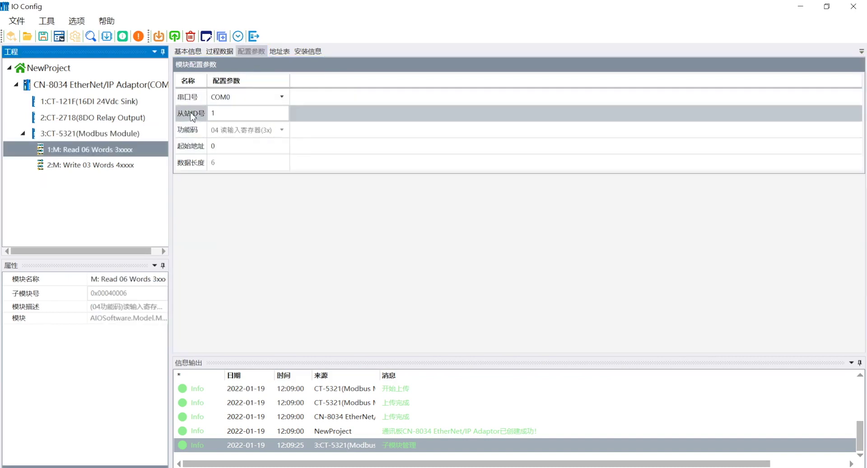
{"action": "left_click", "coordinate": [120, 167]}
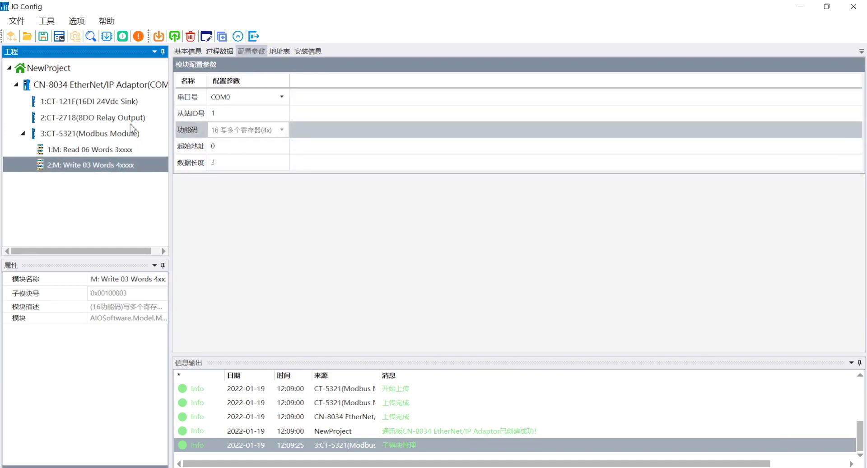
Download the configuration to the CN-8034 adaptor, then upload it back showing IP 192.168.1.100.
{"action": "left_click", "coordinate": [98, 87]}
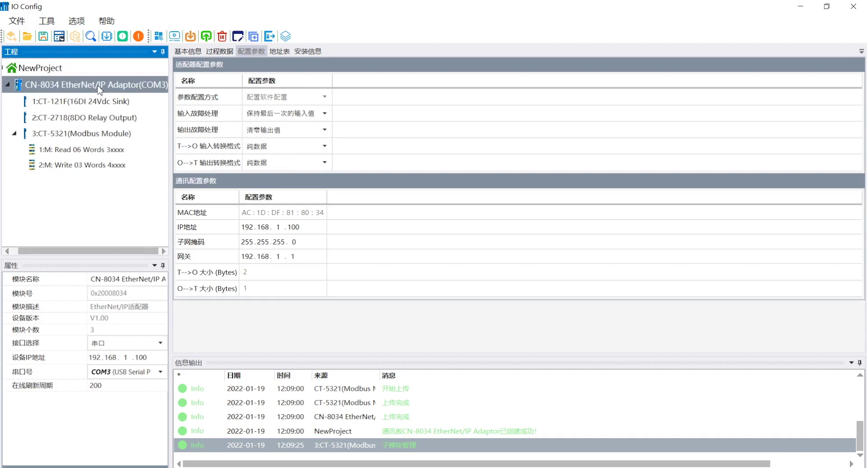
{"action": "right_click", "coordinate": [98, 87]}
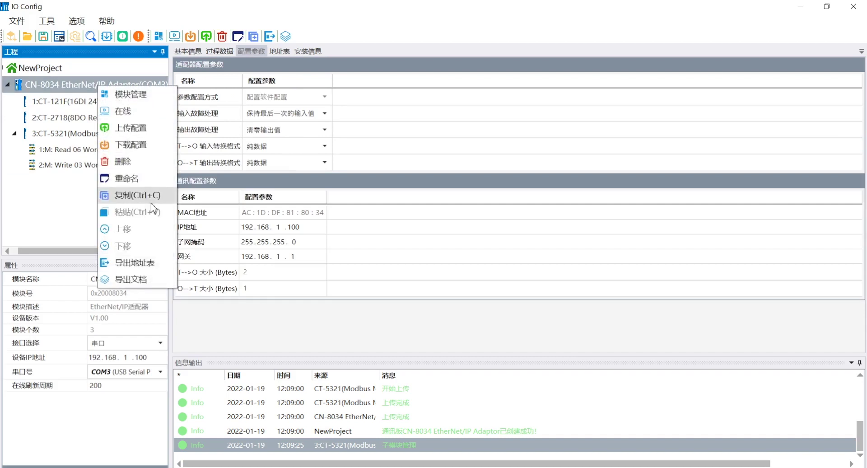
{"action": "left_click", "coordinate": [131, 145]}
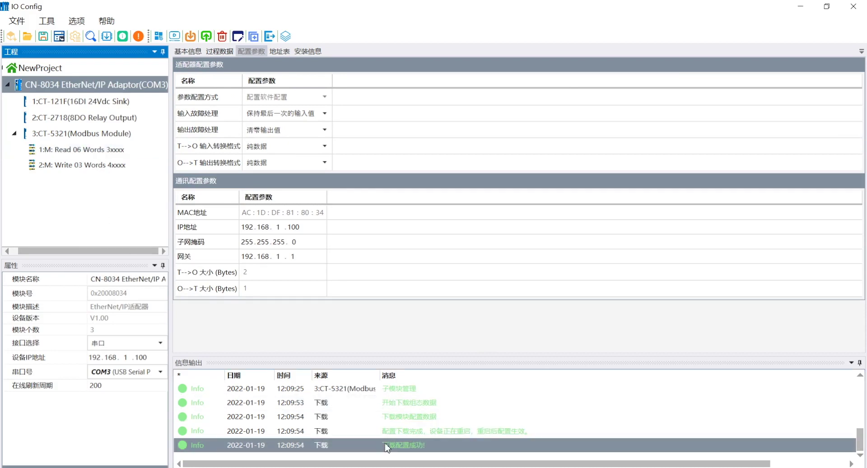
{"action": "right_click", "coordinate": [67, 84]}
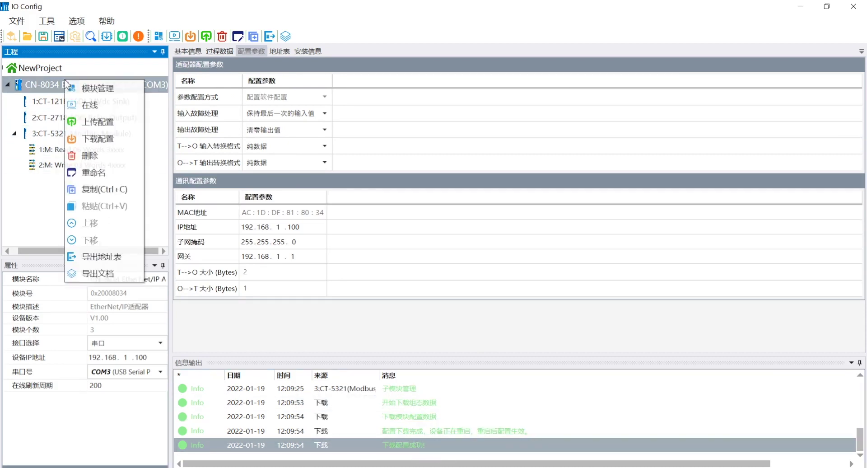
{"action": "left_click", "coordinate": [109, 122]}
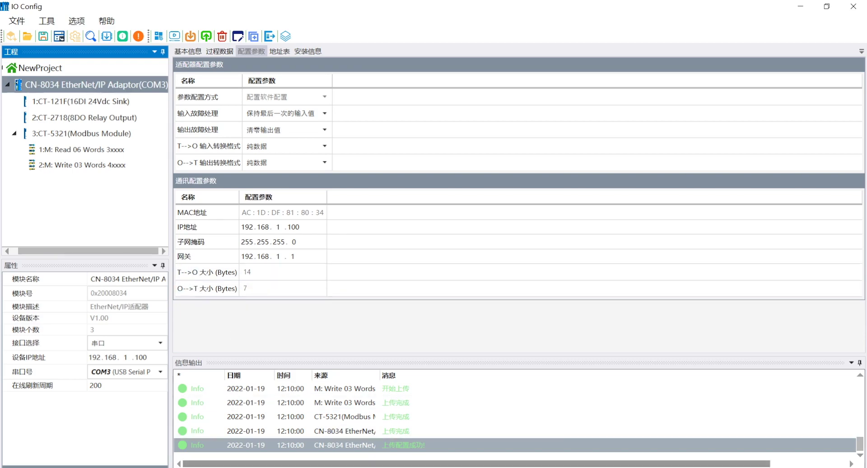
In RSLinx RSWho, confirm controller 192.168.1.10 appears under AB_ETHIP-1, then return to Logix Designer.
{"action": "key", "text": "alt+Tab"}
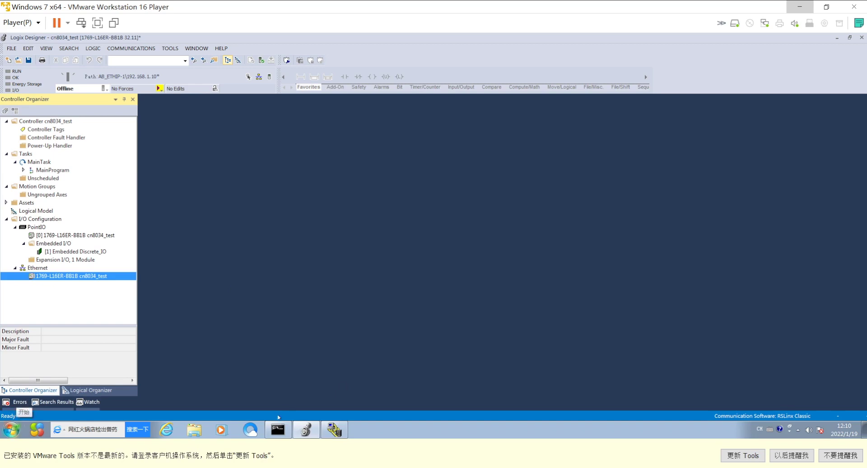
{"action": "left_click", "coordinate": [334, 429]}
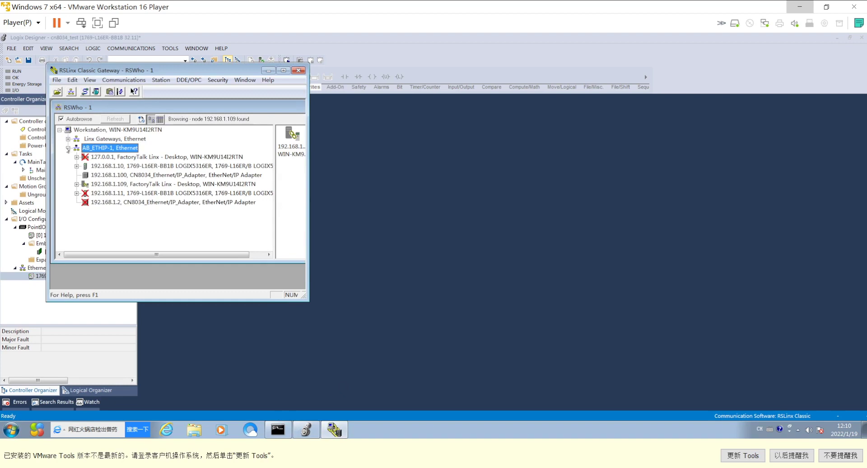
{"action": "left_click", "coordinate": [114, 166]}
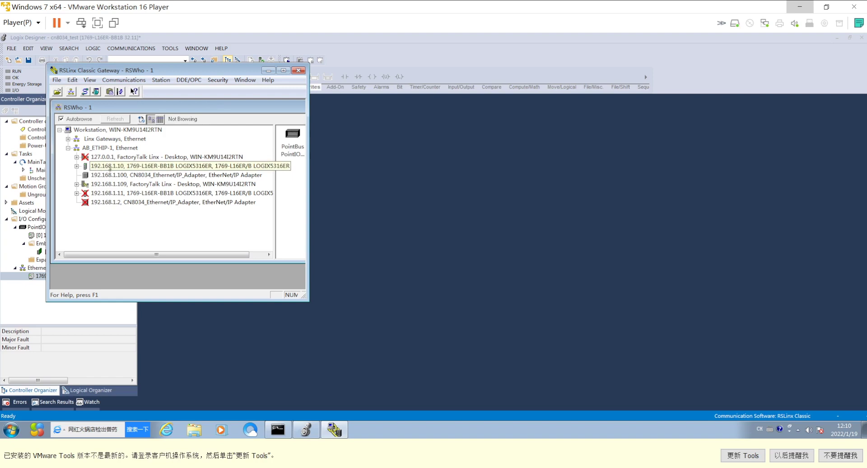
{"action": "left_click", "coordinate": [445, 181]}
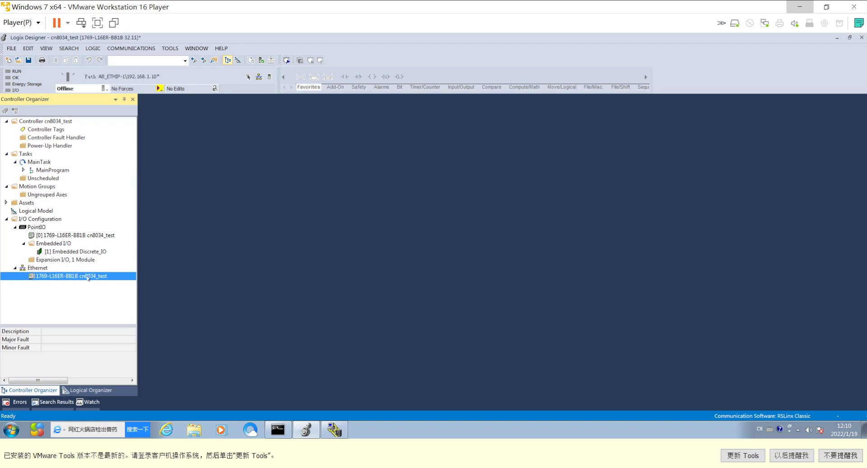
Via Who Active, set the path to 192.168.1.10 under AB_ETHIP-1 and go online.
{"action": "left_click", "coordinate": [133, 49]}
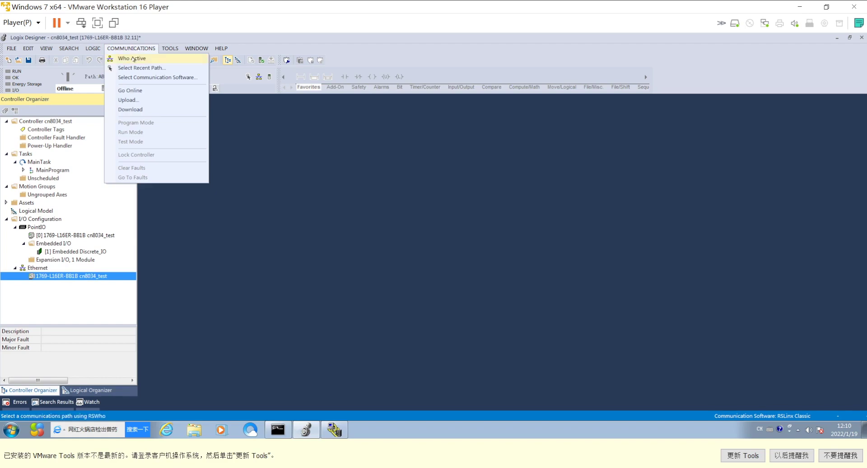
{"action": "left_click", "coordinate": [133, 59]}
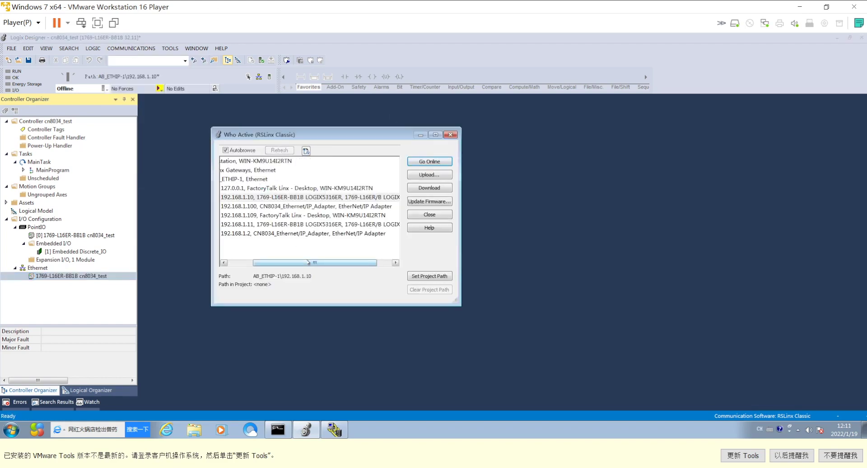
{"action": "left_click_drag", "start_coordinate": [308, 263], "coordinate": [258, 263]}
{"action": "double_click", "coordinate": [270, 180]}
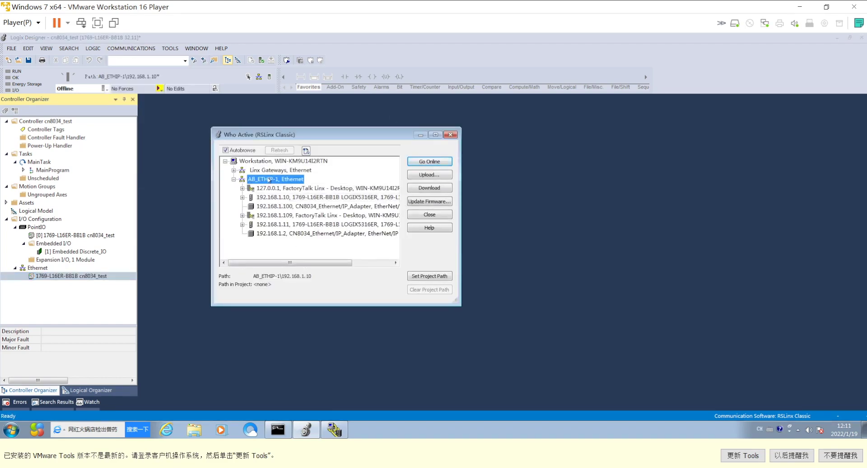
{"action": "double_click", "coordinate": [248, 181]}
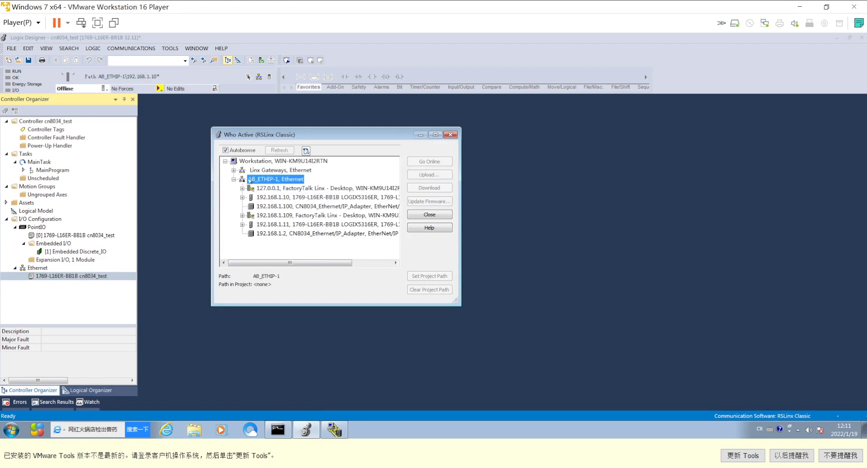
{"action": "left_click", "coordinate": [275, 196]}
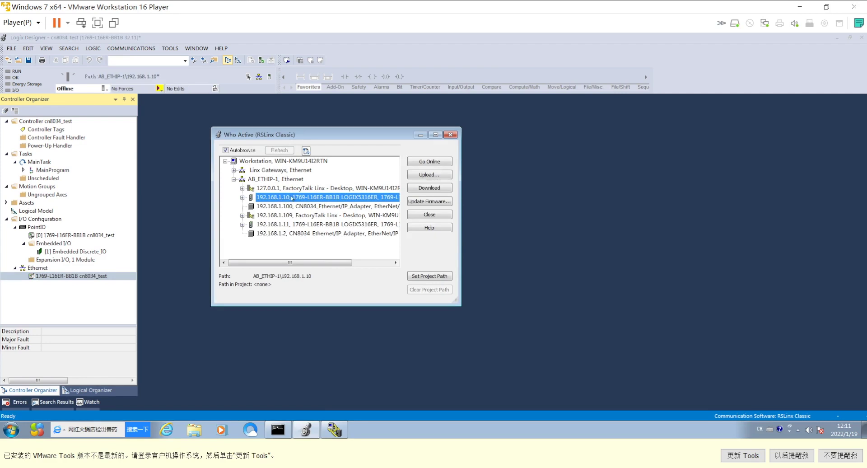
{"action": "left_click", "coordinate": [434, 162]}
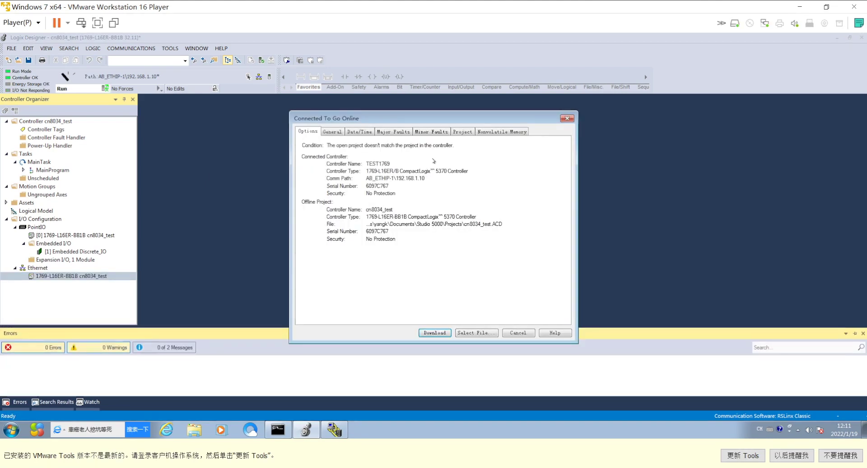
Cancel the RUN-keyswitch-blocked download, review the fault and project tabs, and clear minor faults.
{"action": "left_click", "coordinate": [434, 332]}
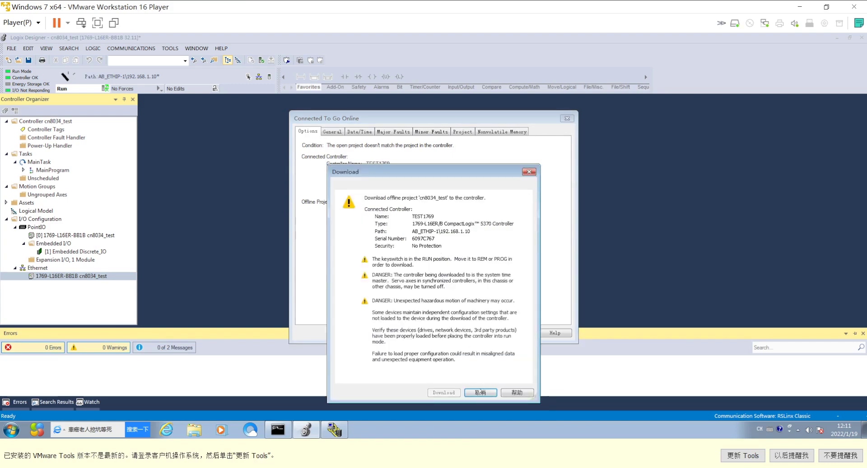
{"action": "left_click", "coordinate": [529, 171]}
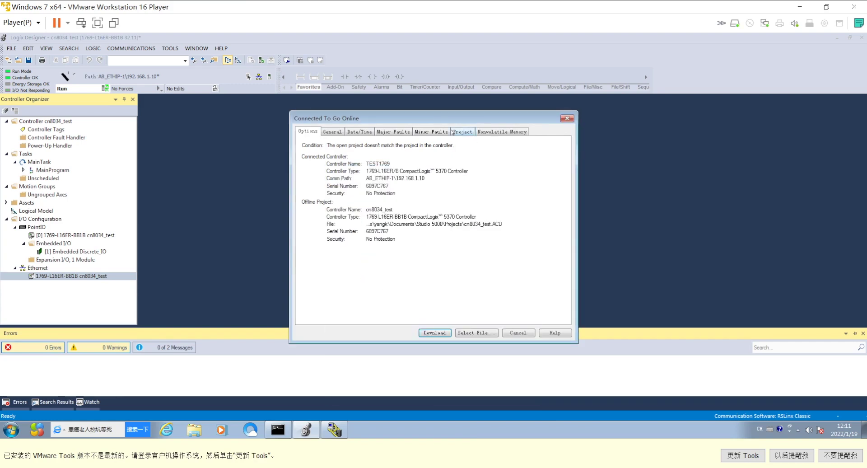
{"action": "left_click", "coordinate": [431, 131]}
{"action": "left_click", "coordinate": [463, 132]}
{"action": "left_click", "coordinate": [494, 130]}
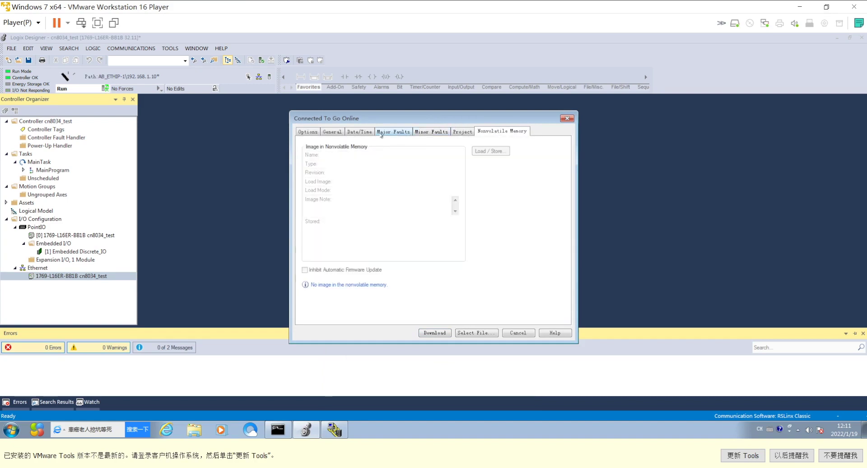
{"action": "left_click", "coordinate": [400, 132]}
{"action": "left_click", "coordinate": [421, 132]}
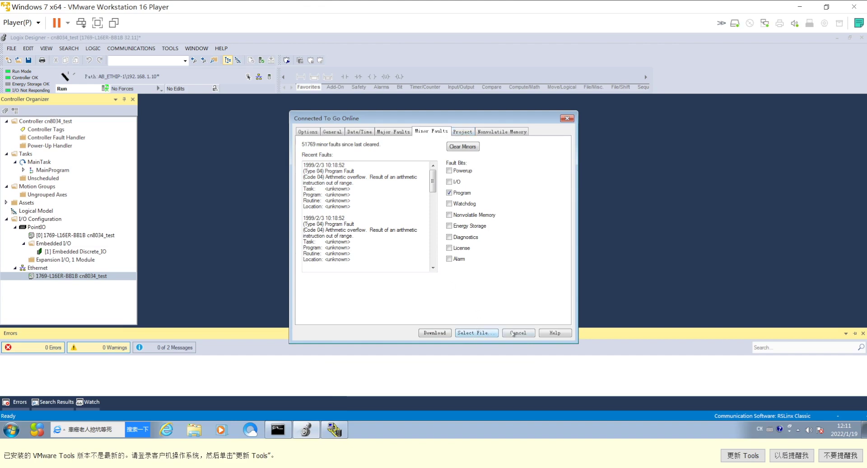
{"action": "left_click", "coordinate": [472, 147]}
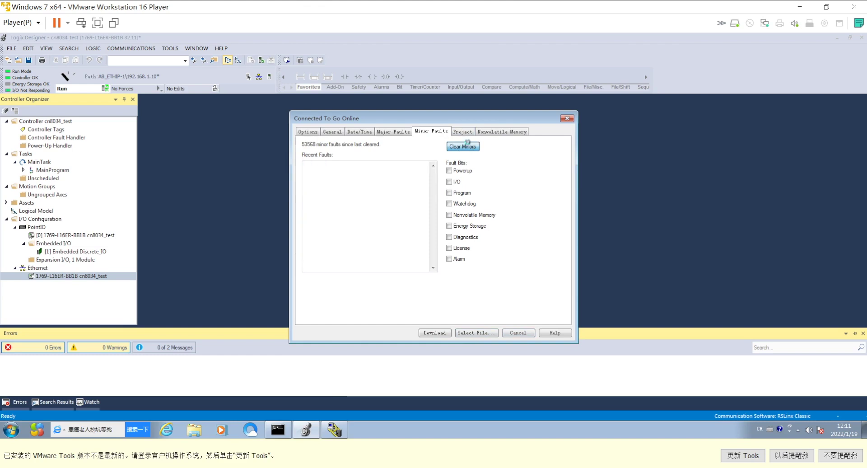
Retry and cancel the download, then recheck the tabs until General shows Remote Run.
{"action": "left_click", "coordinate": [435, 332]}
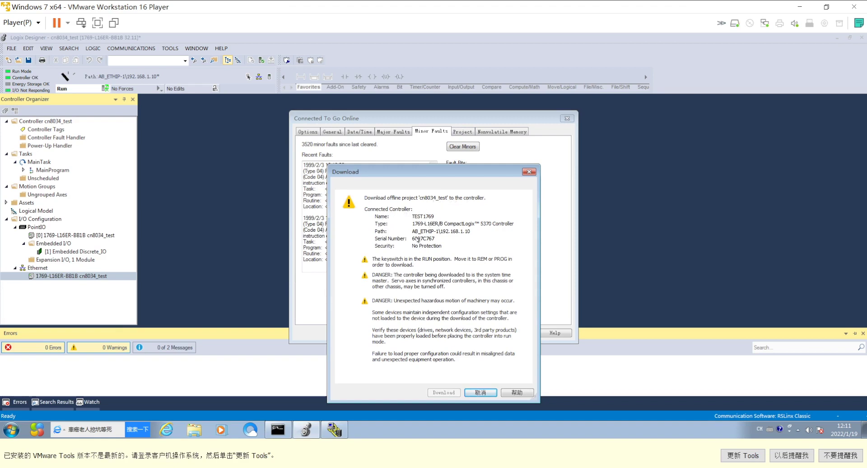
{"action": "left_click", "coordinate": [480, 392]}
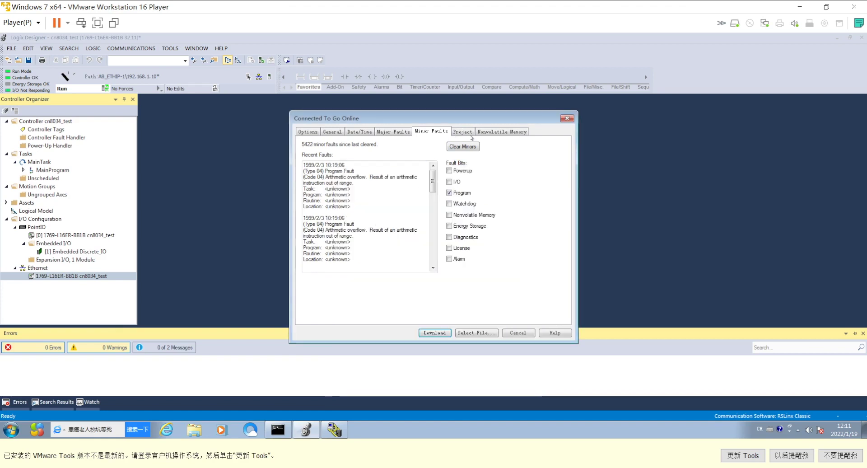
{"action": "left_click", "coordinate": [498, 131]}
{"action": "left_click", "coordinate": [462, 132]}
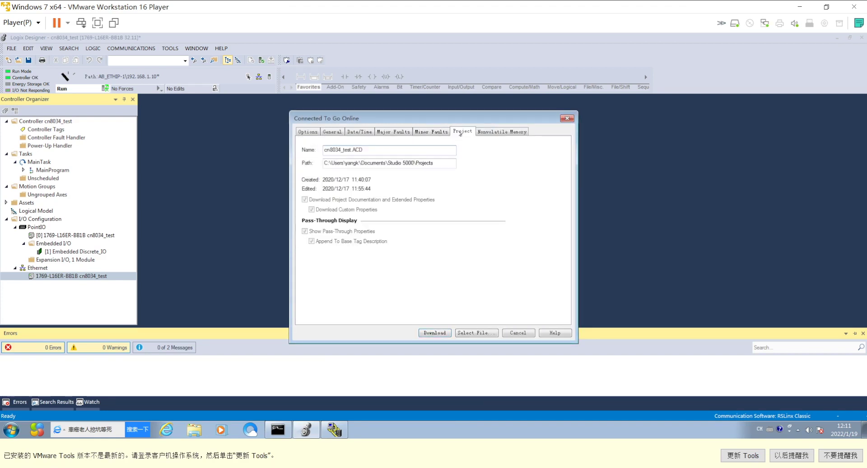
{"action": "left_click", "coordinate": [438, 133]}
{"action": "left_click", "coordinate": [385, 134]}
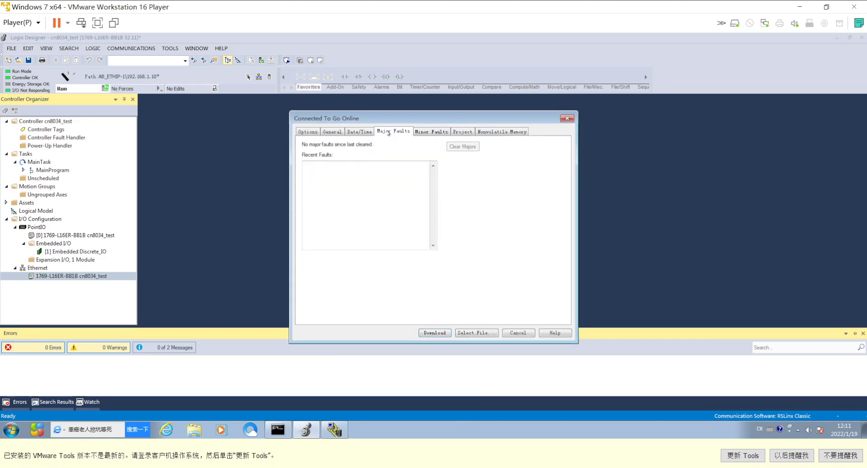
{"action": "left_click", "coordinate": [359, 132]}
{"action": "left_click", "coordinate": [331, 131]}
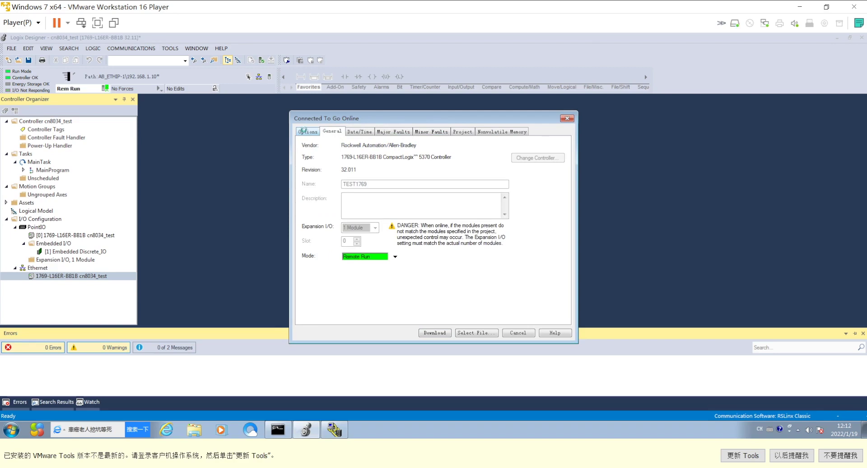
Download cn8034_test, answer the I/O forces prompt, and return the controller to Run mode.
{"action": "left_click", "coordinate": [436, 332]}
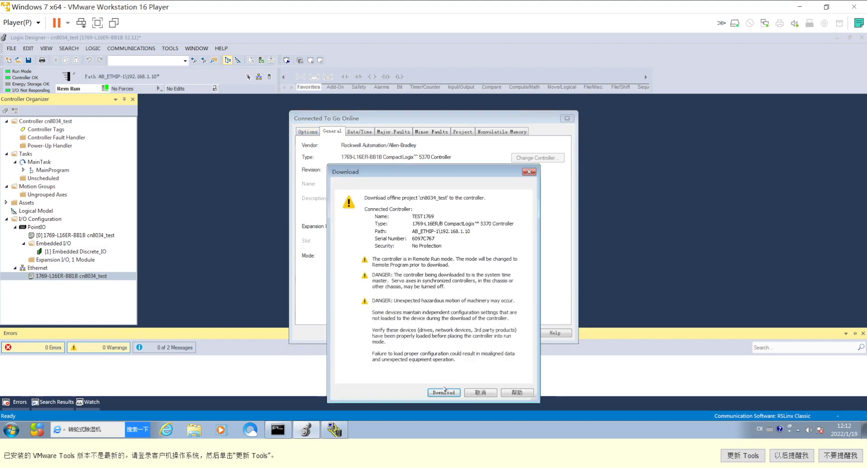
{"action": "left_click", "coordinate": [443, 386]}
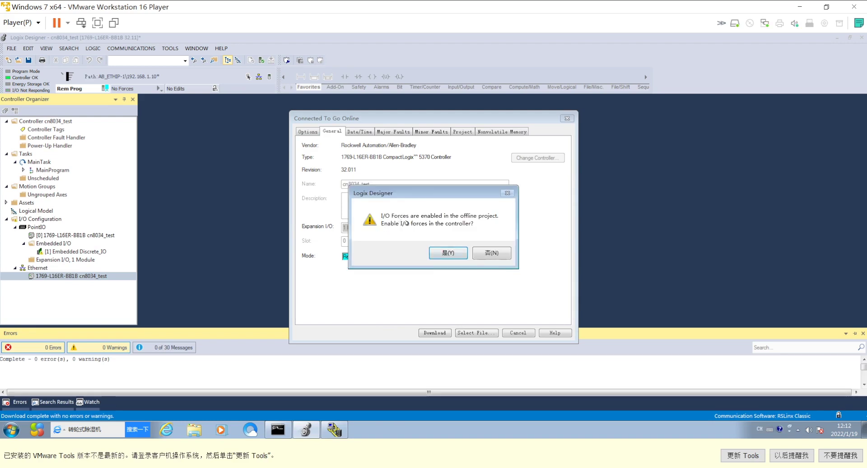
{"action": "left_click", "coordinate": [462, 255]}
{"action": "left_click", "coordinate": [472, 255]}
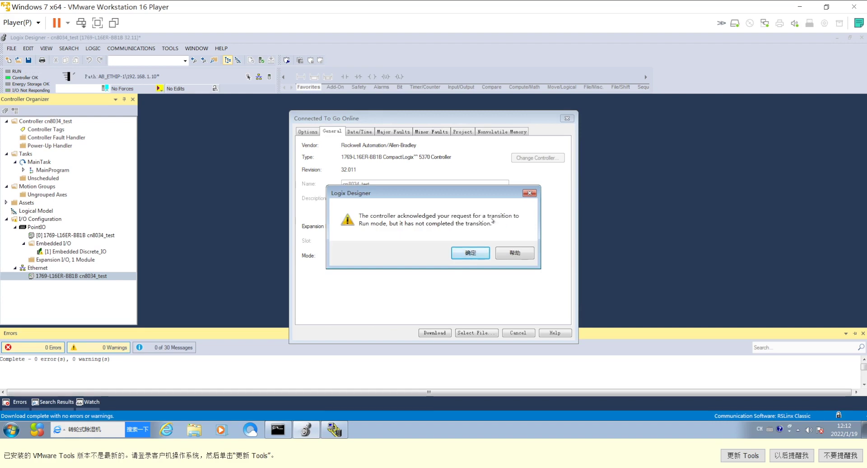
{"action": "left_click", "coordinate": [471, 253]}
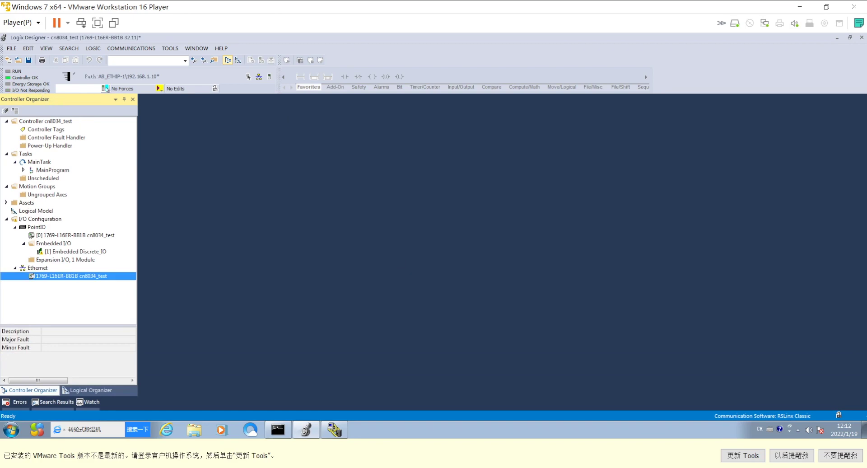
Take the controller offline and launch the EDS Hardware Installation Tool from Tools.
{"action": "left_click", "coordinate": [105, 88]}
{"action": "left_click", "coordinate": [121, 100]}
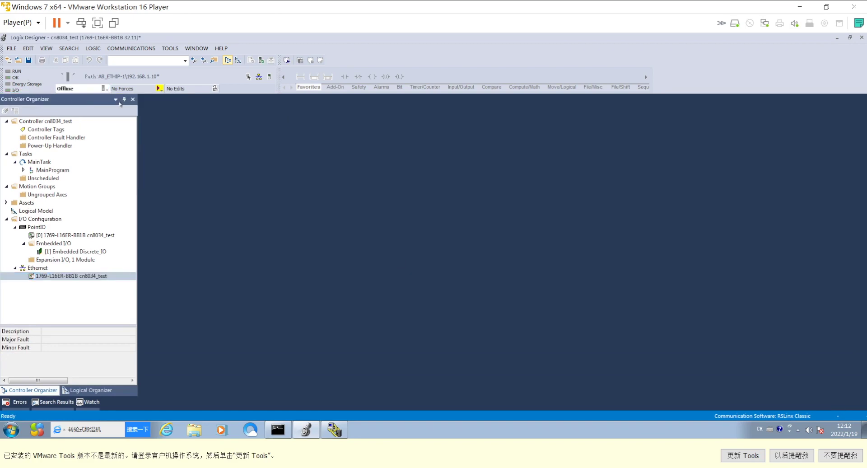
{"action": "left_click", "coordinate": [165, 48]}
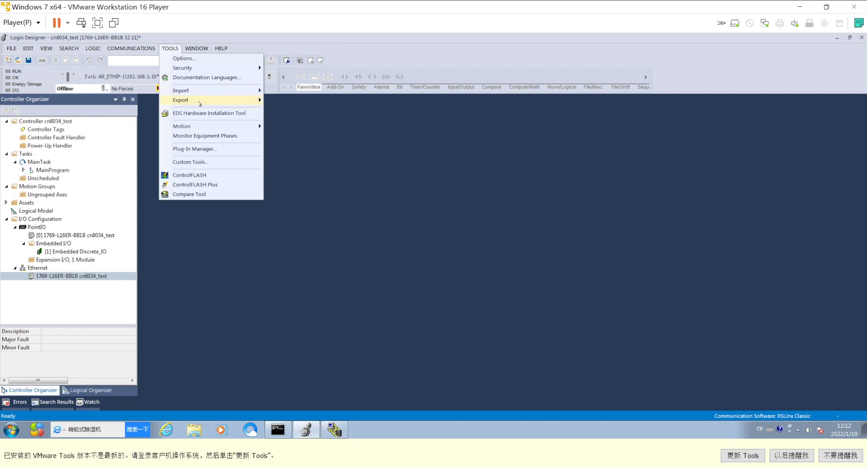
{"action": "left_click", "coordinate": [208, 114]}
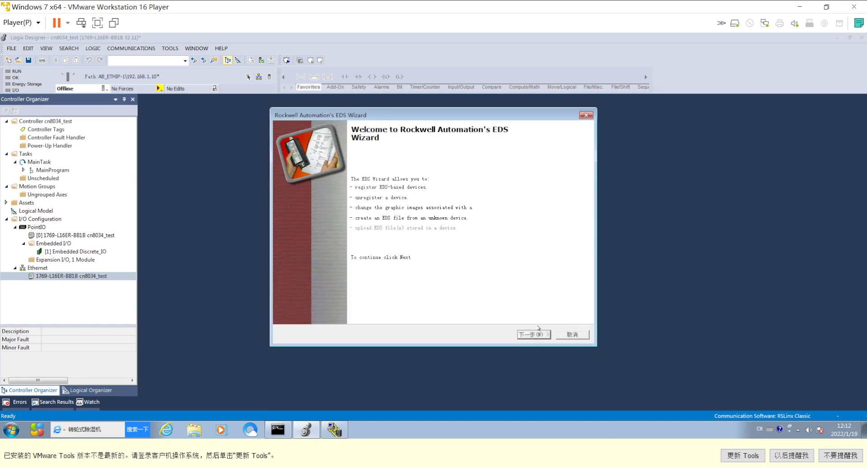
Register the CN8034 .eds file through the EDS Wizard pages to Finish.
{"action": "left_click", "coordinate": [540, 336]}
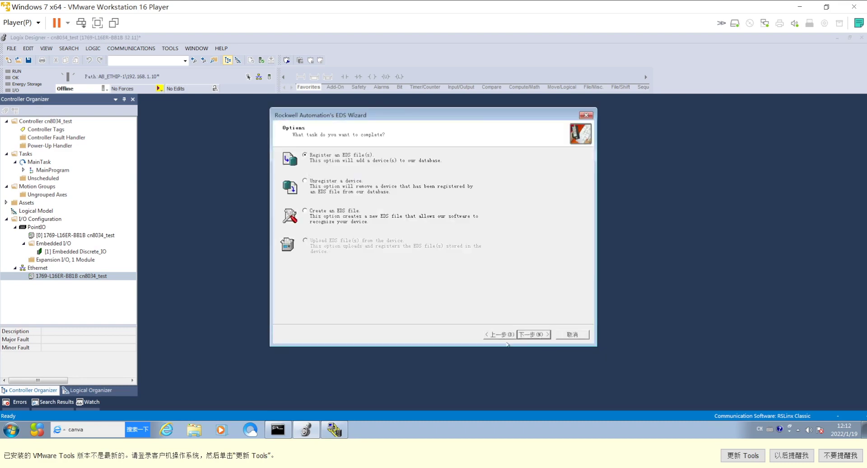
{"action": "left_click", "coordinate": [537, 335]}
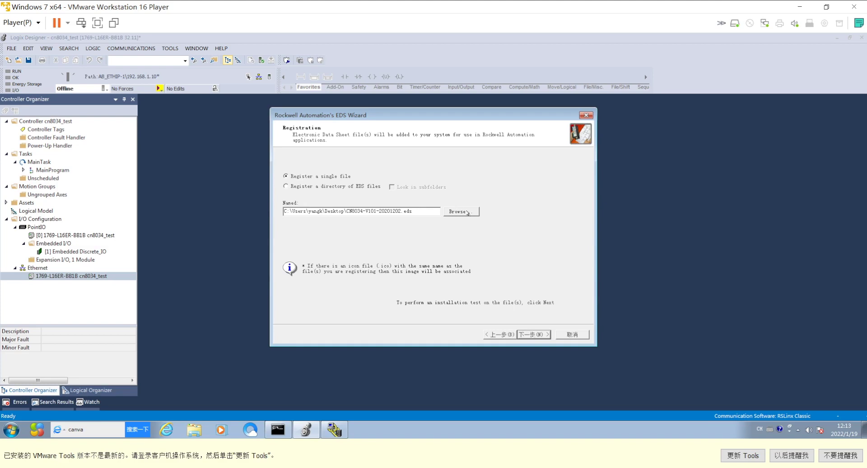
{"action": "left_click", "coordinate": [536, 333]}
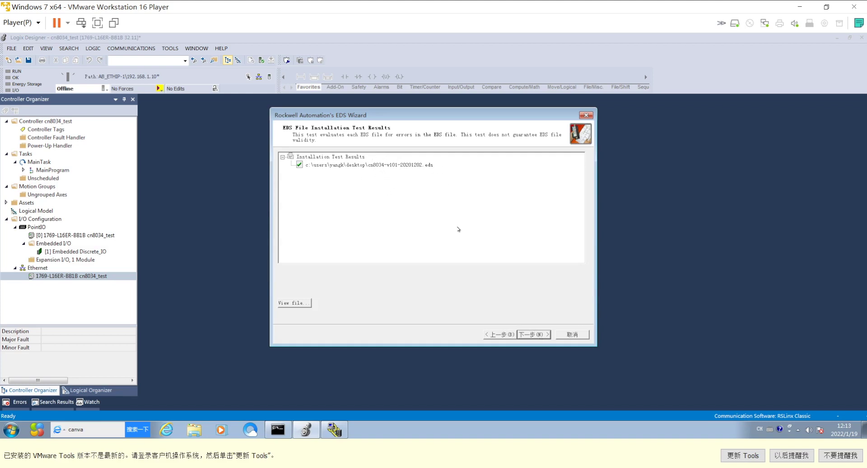
{"action": "left_click", "coordinate": [537, 337]}
{"action": "left_click", "coordinate": [540, 335]}
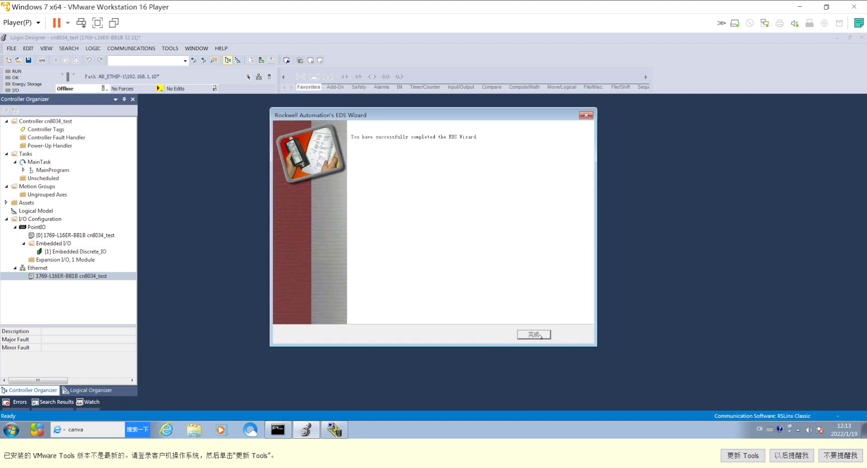
{"action": "left_click", "coordinate": [541, 335]}
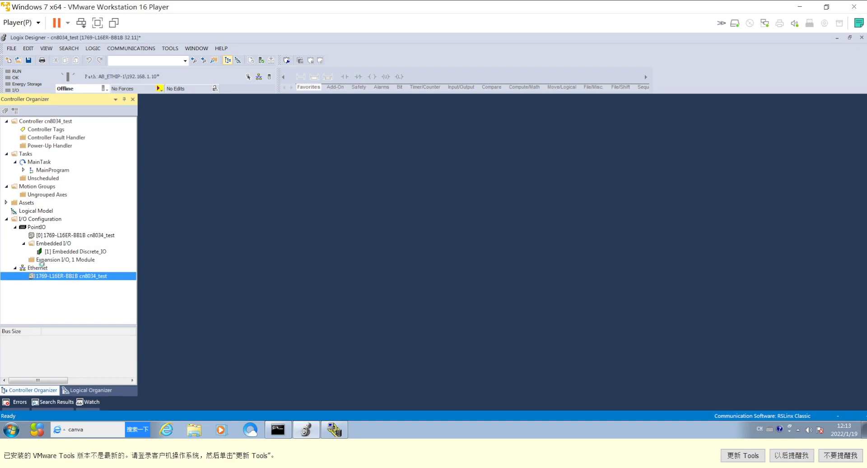
Add a new module under Ethernet, search '8034', and create the CN8034_Ethernet/IP_Adapter.
{"action": "left_click", "coordinate": [46, 268]}
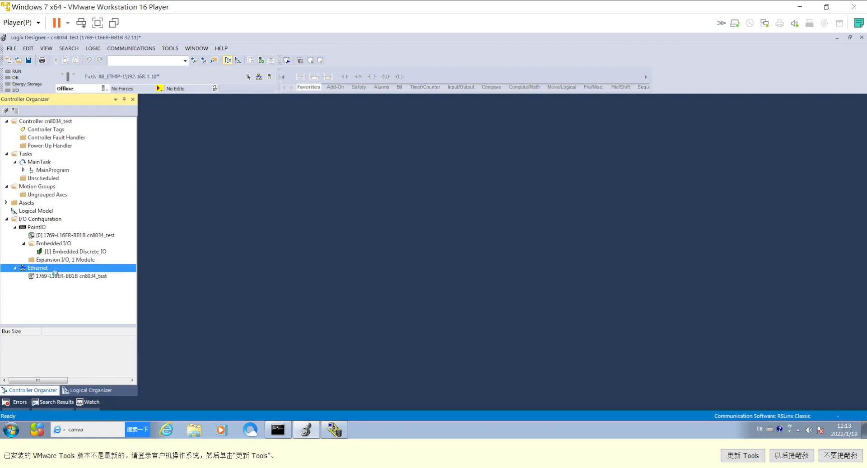
{"action": "left_click", "coordinate": [58, 276]}
{"action": "right_click", "coordinate": [58, 277]}
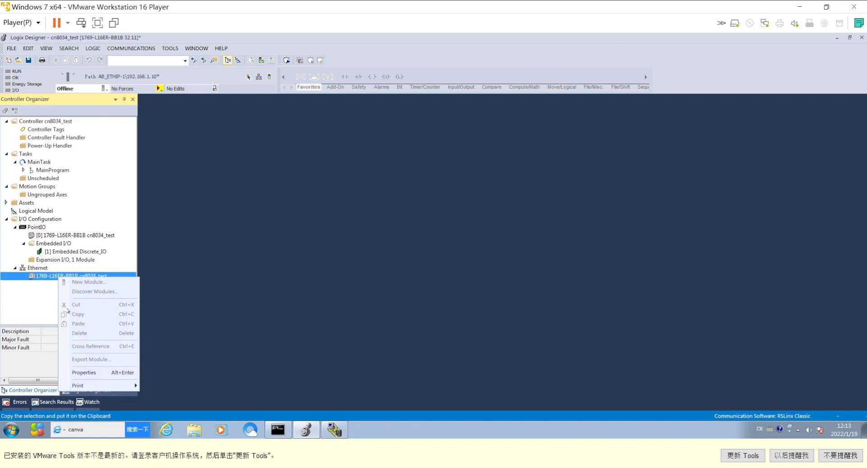
{"action": "left_click", "coordinate": [50, 277]}
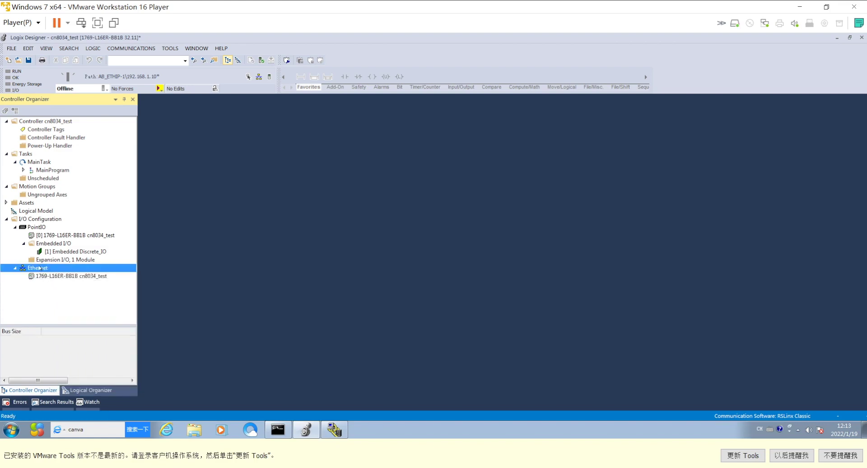
{"action": "right_click", "coordinate": [40, 268]}
{"action": "left_click", "coordinate": [80, 272]}
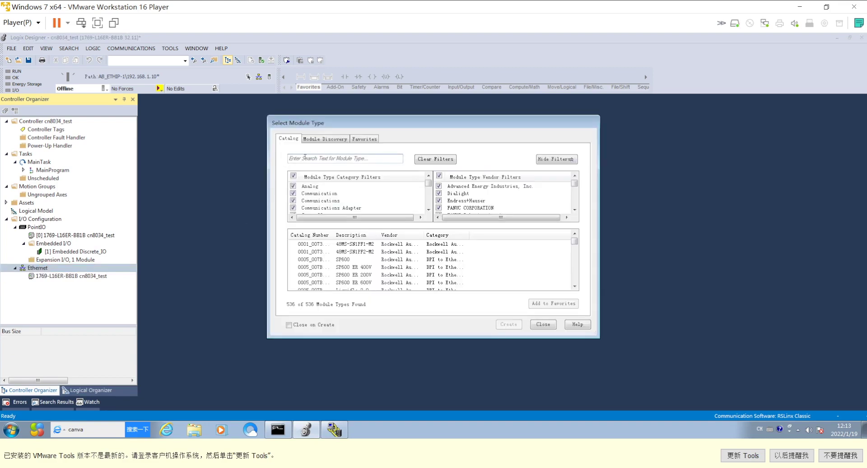
{"action": "type", "text": "8034"}
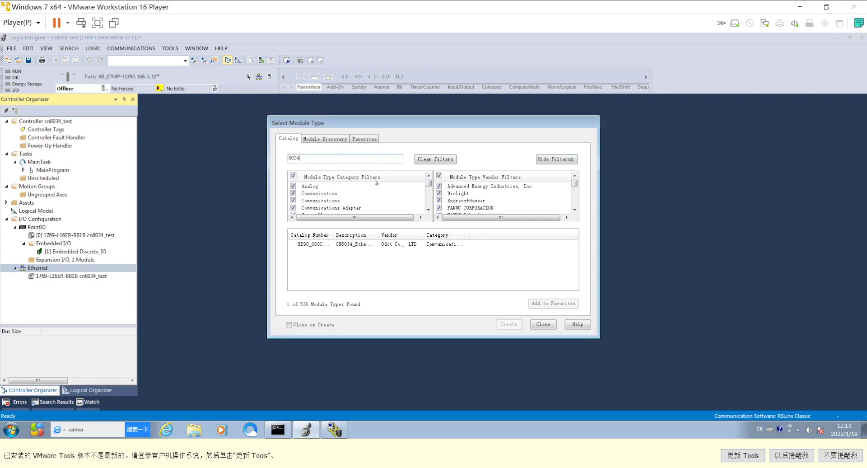
{"action": "left_click", "coordinate": [401, 244]}
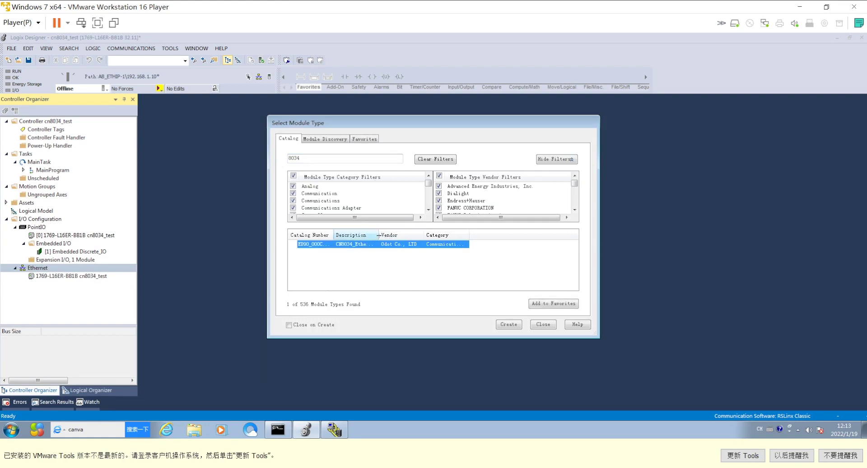
{"action": "left_click_drag", "start_coordinate": [379, 235], "coordinate": [418, 235]}
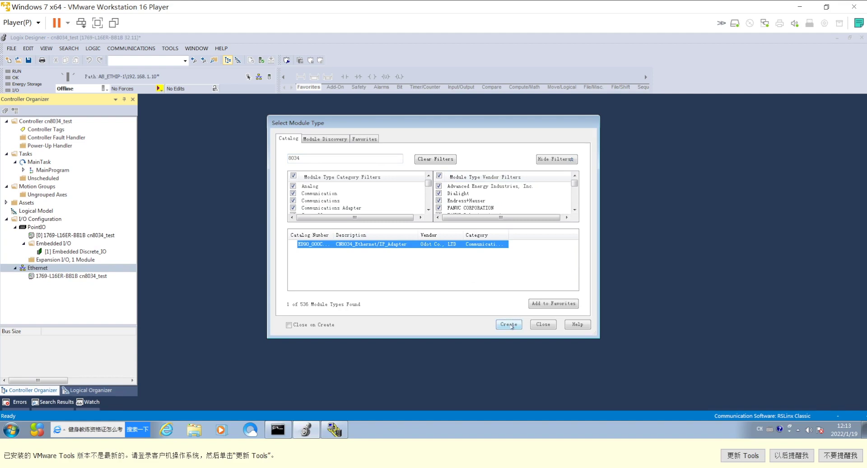
{"action": "left_click", "coordinate": [510, 324]}
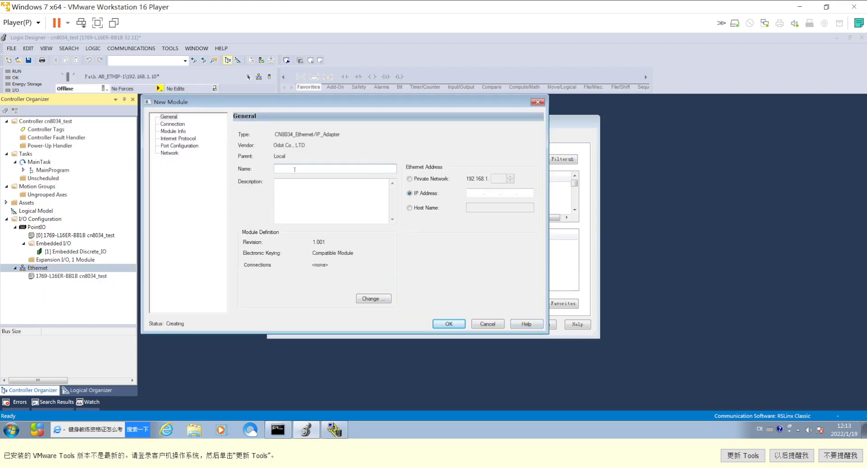
Enter cn8034 as the module name and 192.168.1.100 as its IP address.
{"action": "type", "text": "cn8034"}
{"action": "left_click", "coordinate": [485, 194]}
{"action": "type", "text": "192 . 168 . 1 ."}
{"action": "type", "text": "100"}
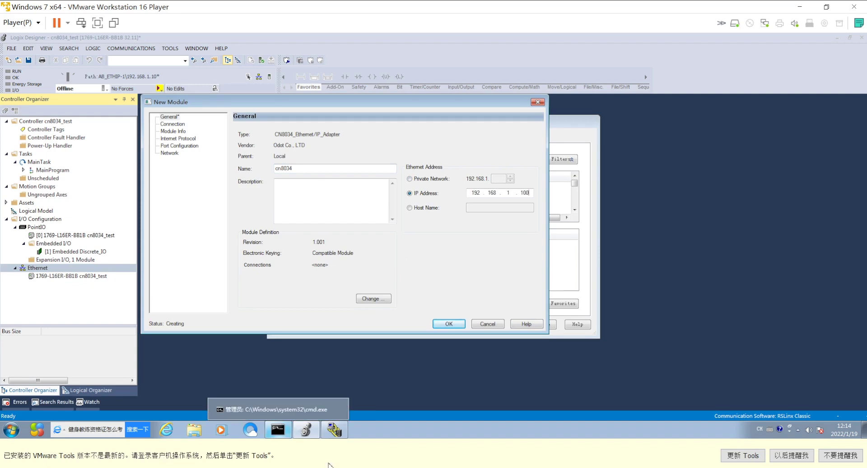
{"action": "mouse_move", "coordinate": [277, 429]}
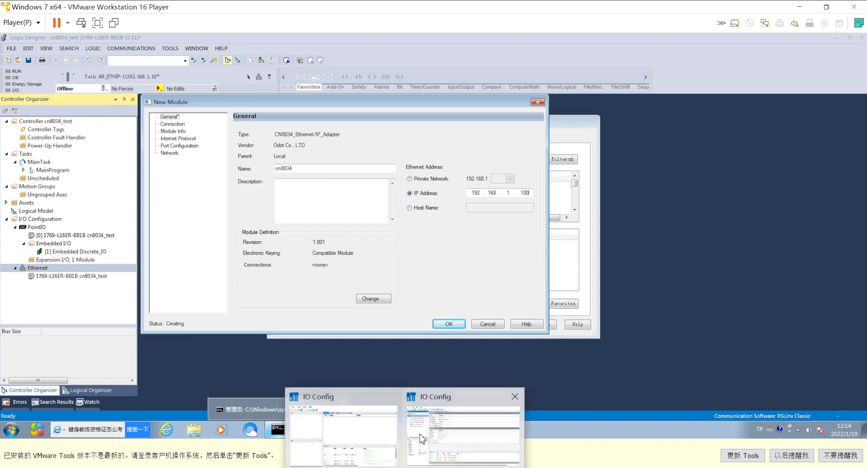
{"action": "left_click", "coordinate": [345, 420]}
{"action": "left_click", "coordinate": [258, 230]}
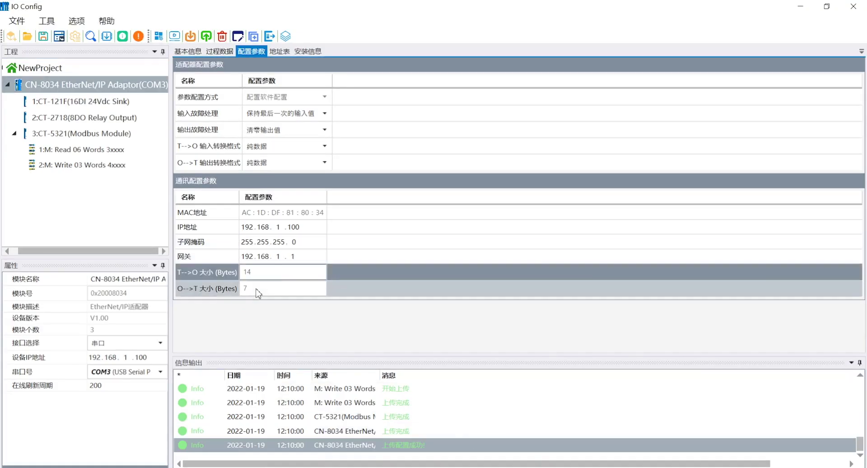
{"action": "left_click_drag", "start_coordinate": [253, 288], "coordinate": [256, 273]}
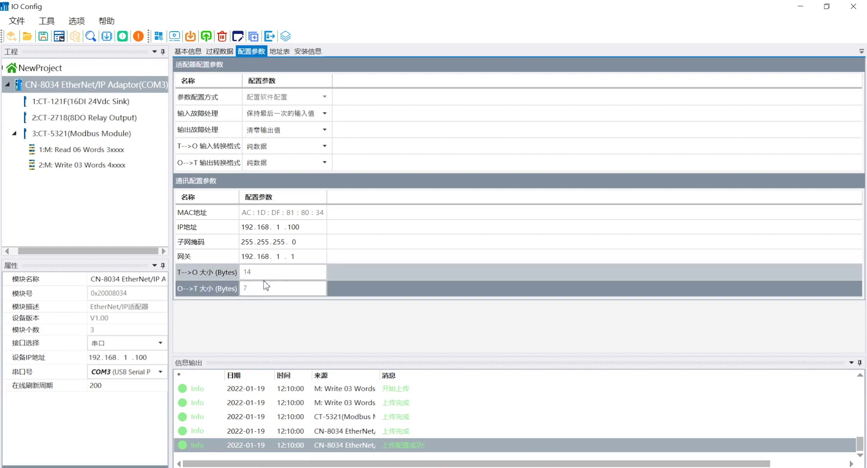
{"action": "left_click", "coordinate": [265, 287]}
{"action": "left_click", "coordinate": [800, 6]}
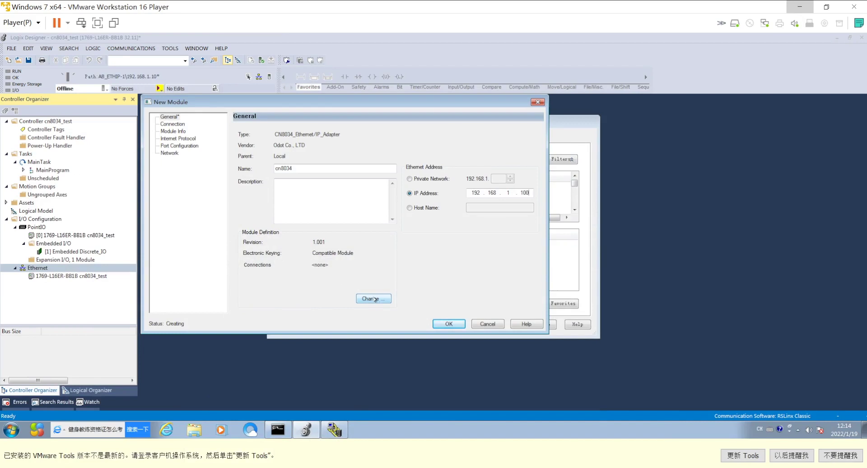
In the module definition, choose Exclusive Owner as the connection type.
{"action": "left_click", "coordinate": [375, 299]}
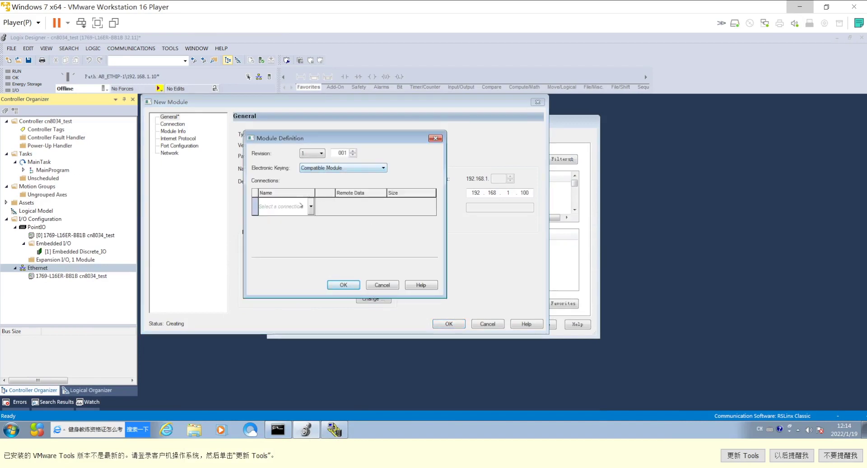
{"action": "left_click", "coordinate": [311, 207]}
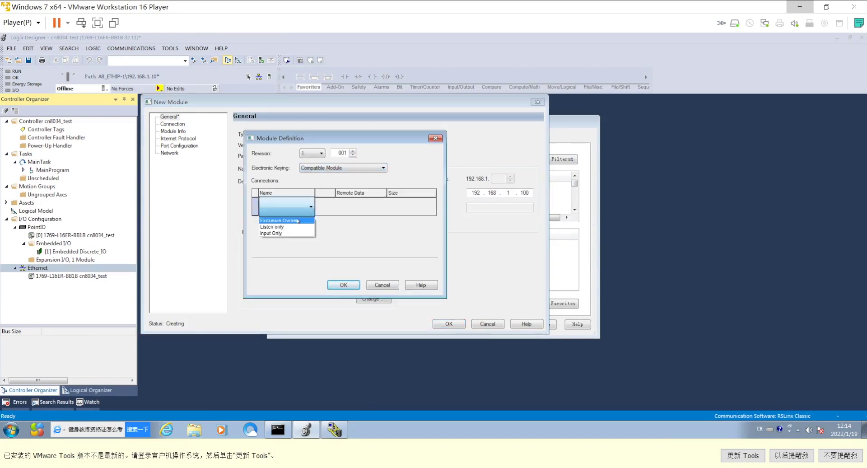
{"action": "left_click", "coordinate": [297, 220]}
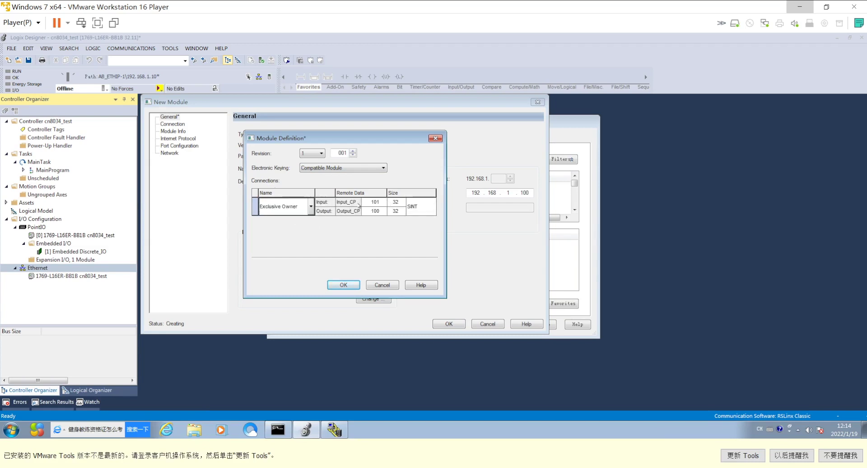
Set input size 14 and output size 7, then apply and confirm the definition change.
{"action": "left_click", "coordinate": [394, 201]}
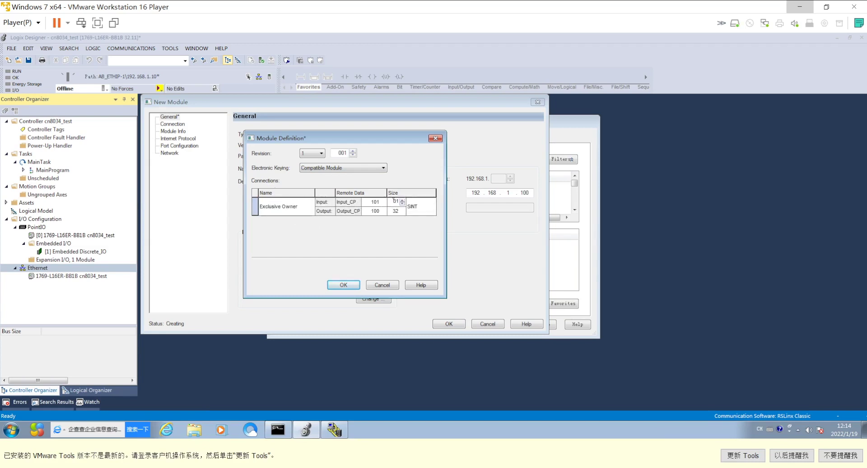
{"action": "left_click_drag", "start_coordinate": [392, 200], "coordinate": [399, 201]}
{"action": "type", "text": "14"}
{"action": "left_click", "coordinate": [395, 210]}
{"action": "left_click_drag", "start_coordinate": [395, 210], "coordinate": [400, 210]}
{"action": "type", "text": "7"}
{"action": "left_click", "coordinate": [343, 285]}
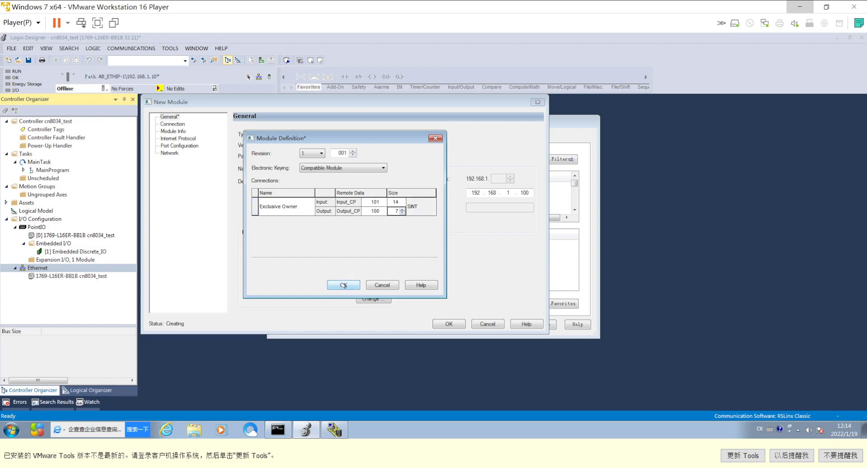
{"action": "key", "text": "Up"}
{"action": "left_click", "coordinate": [346, 285]}
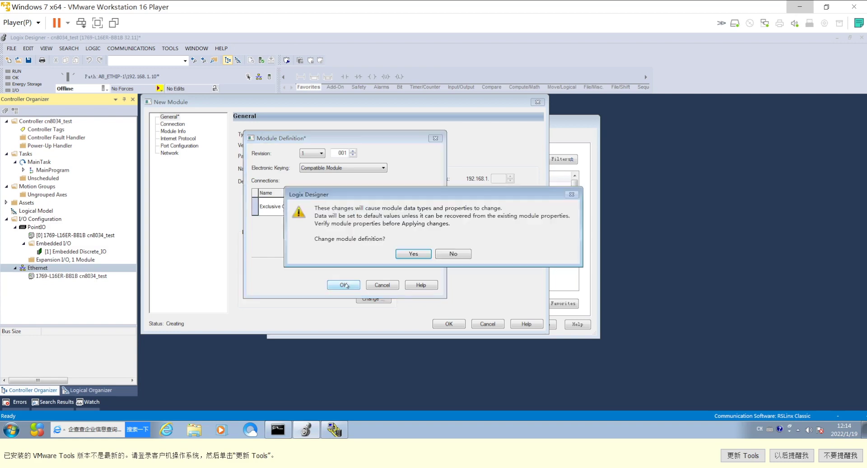
{"action": "left_click", "coordinate": [413, 253]}
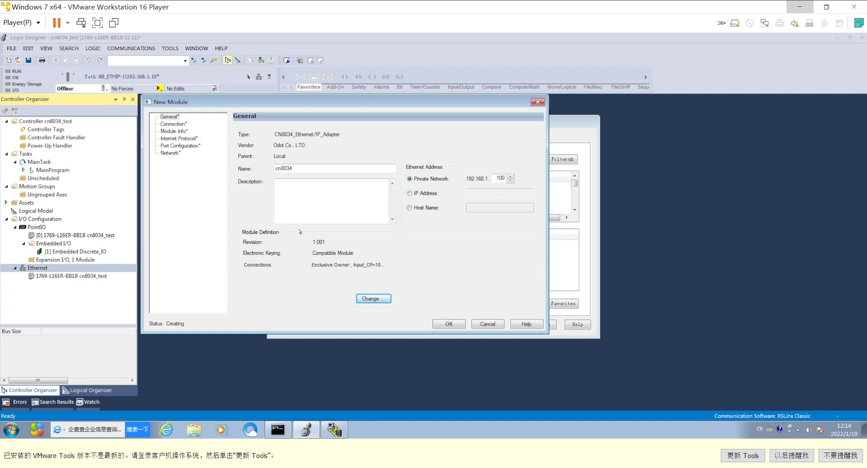
{"action": "left_click", "coordinate": [447, 324]}
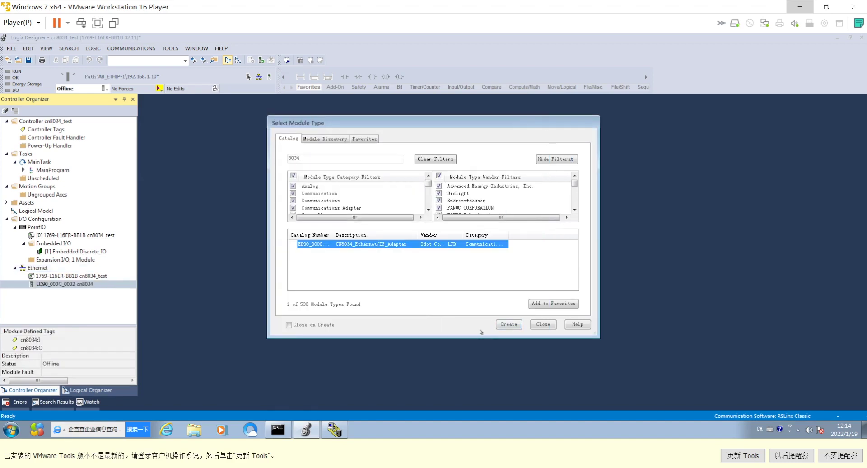
{"action": "left_click", "coordinate": [543, 325]}
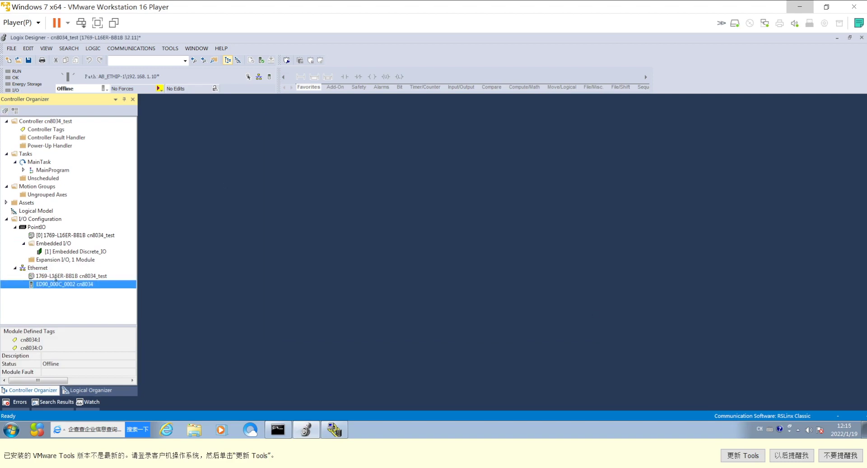
{"action": "left_click", "coordinate": [70, 276]}
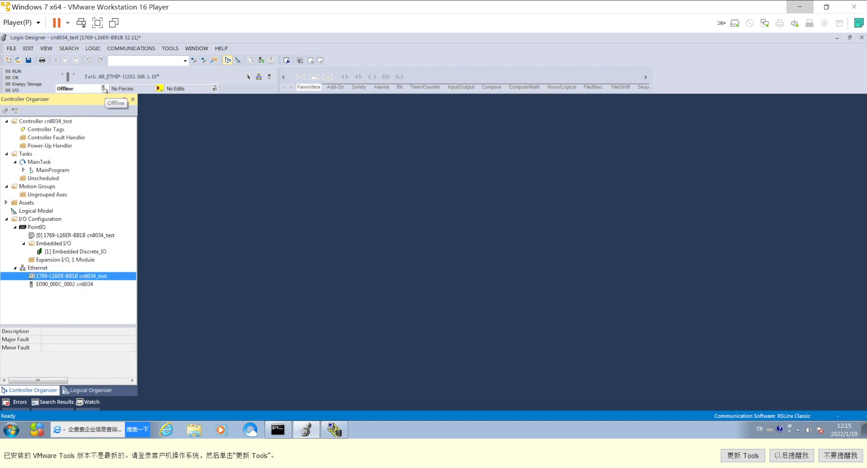
{"action": "left_click", "coordinate": [105, 88]}
{"action": "left_click", "coordinate": [130, 99]}
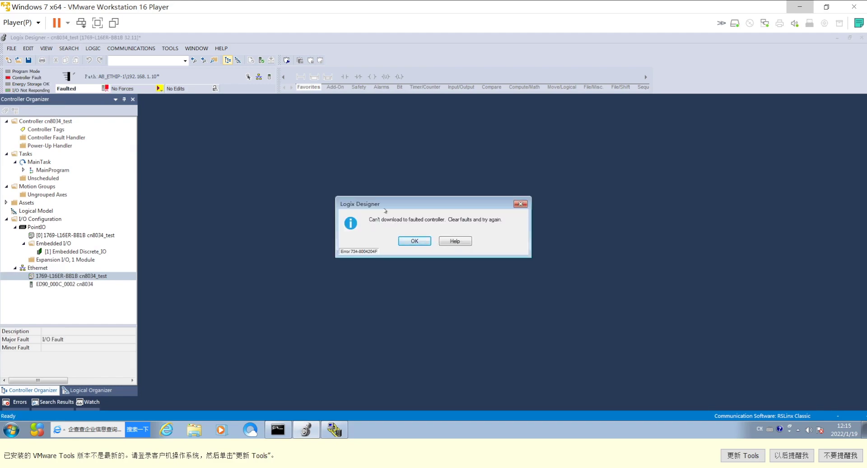
{"action": "left_click", "coordinate": [420, 243]}
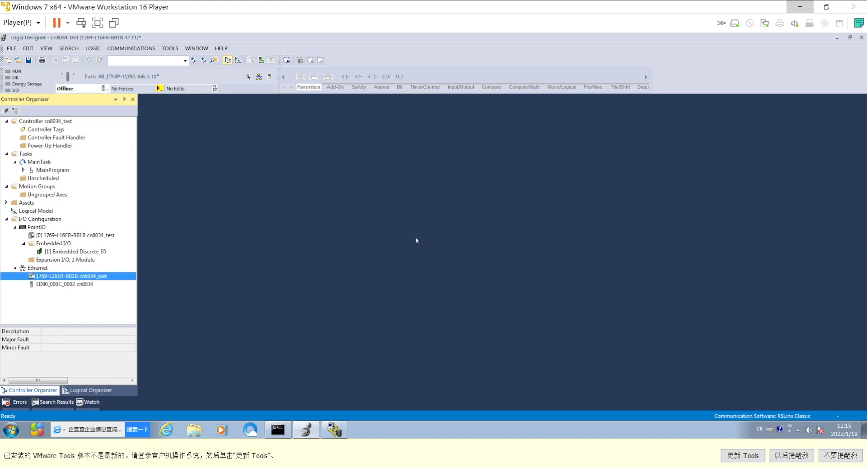
{"action": "left_click", "coordinate": [105, 88]}
Go online to the controller and clear its major faults.
{"action": "left_click", "coordinate": [121, 99]}
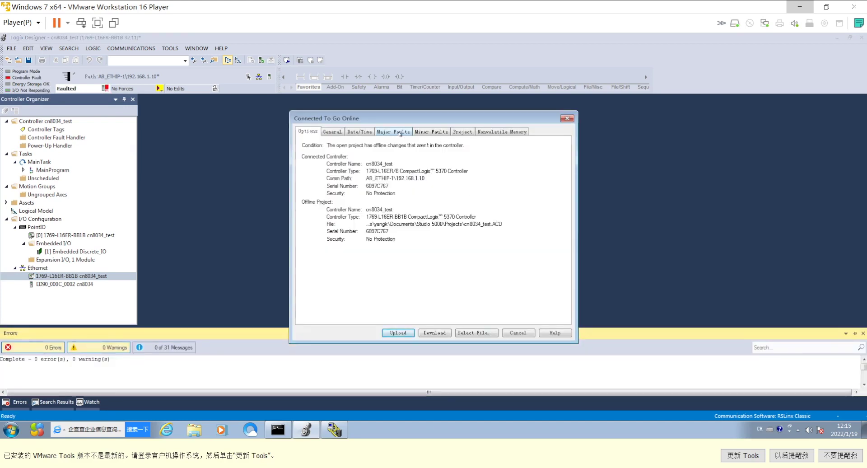
{"action": "left_click", "coordinate": [401, 134]}
{"action": "left_click", "coordinate": [453, 150]}
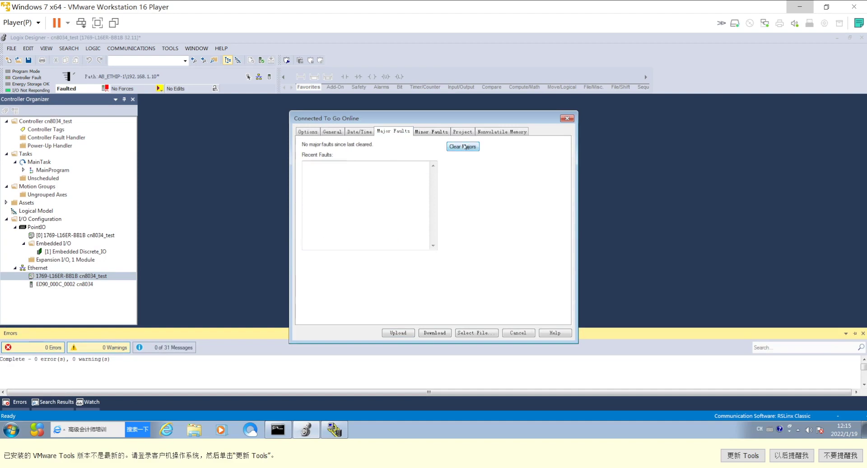
Download cn8034_test to the controller and enable its I/O forces.
{"action": "left_click", "coordinate": [433, 333]}
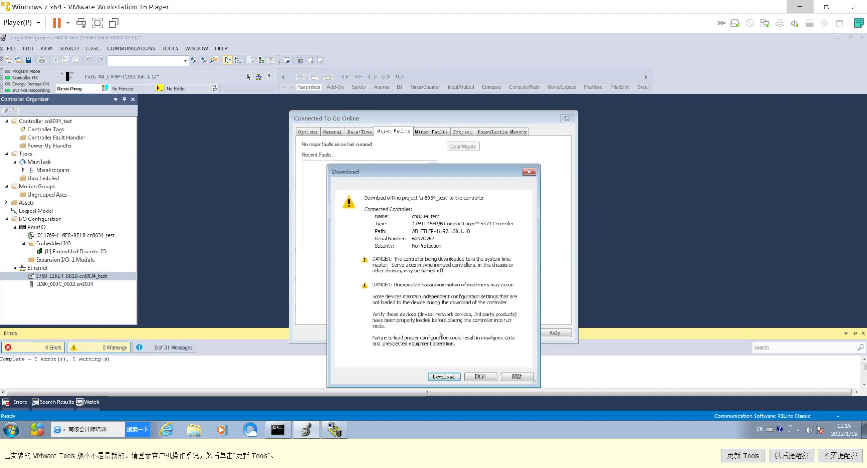
{"action": "left_click", "coordinate": [444, 377]}
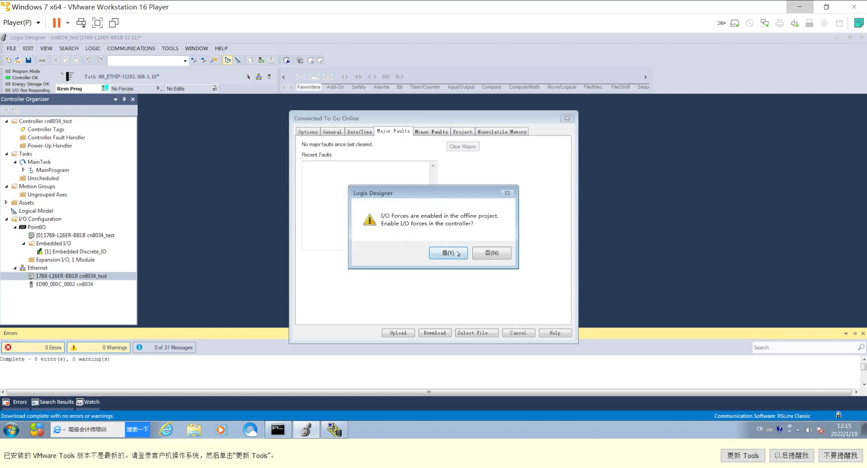
{"action": "left_click", "coordinate": [451, 252]}
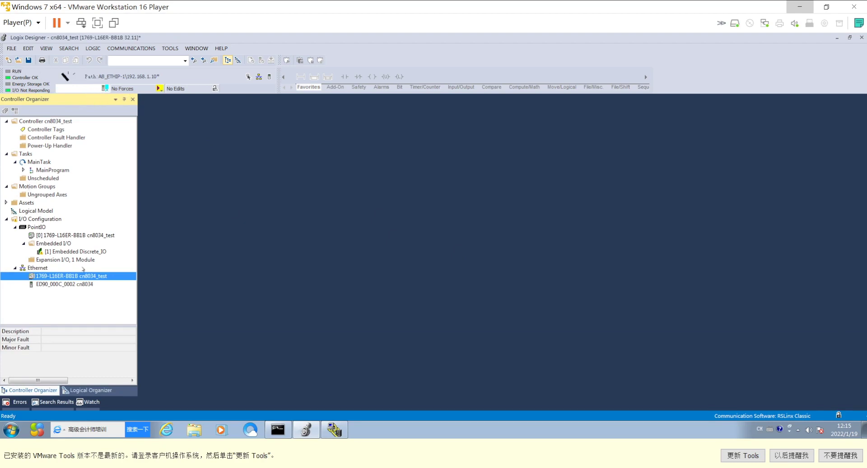
Monitor controller tags, expanding cn8034:I.Data[0] to its bits, and dismiss the USB prompt.
{"action": "left_click", "coordinate": [75, 284]}
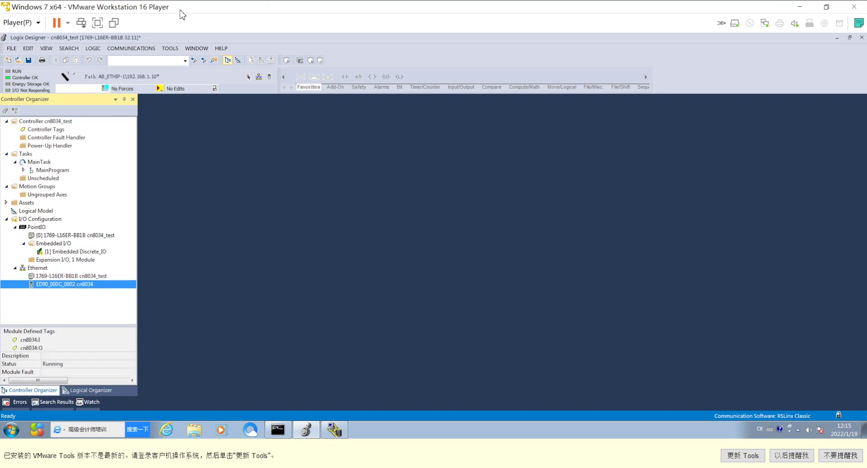
{"action": "left_click", "coordinate": [135, 49]}
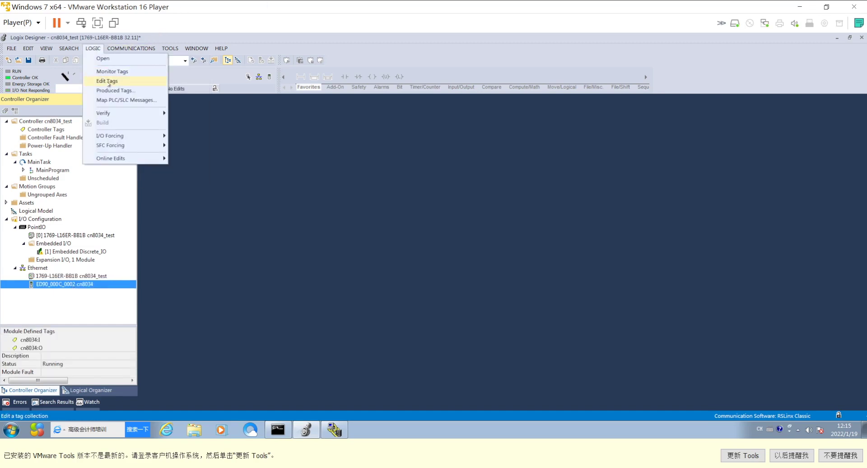
{"action": "left_click", "coordinate": [112, 71]}
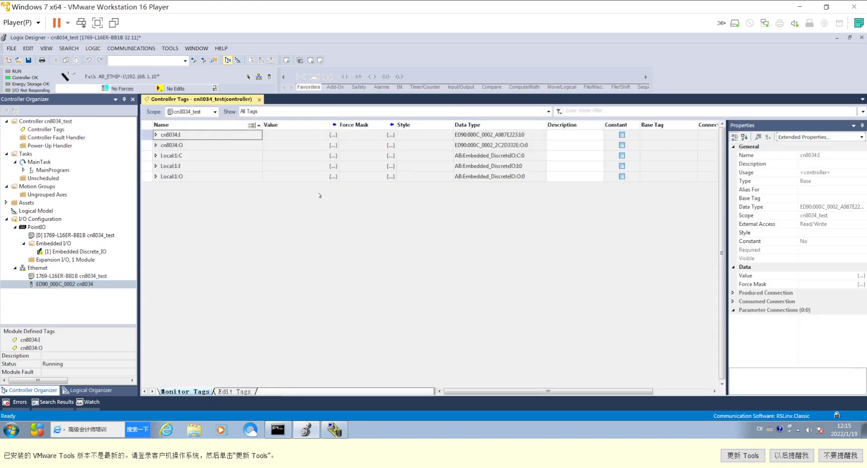
{"action": "left_click", "coordinate": [156, 135]}
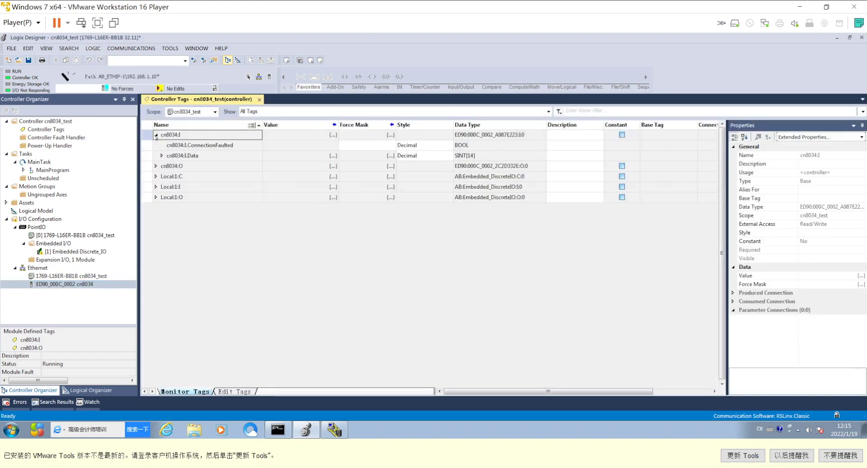
{"action": "left_click", "coordinate": [162, 156]}
{"action": "left_click", "coordinate": [162, 155]}
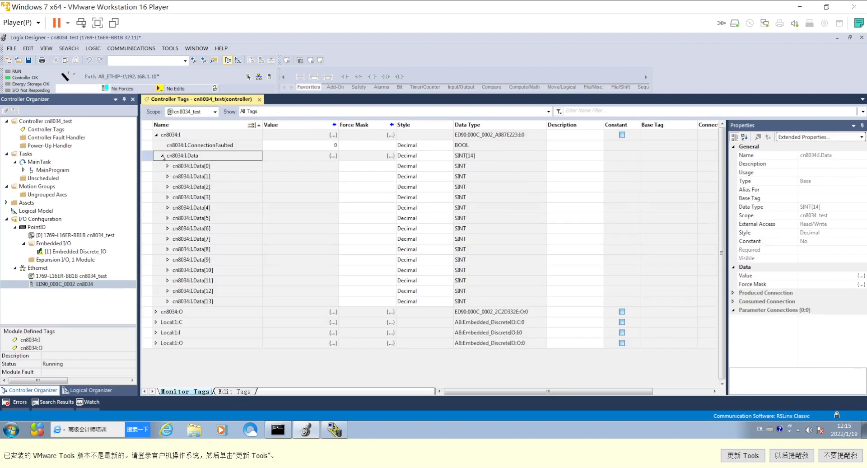
{"action": "left_click", "coordinate": [168, 166]}
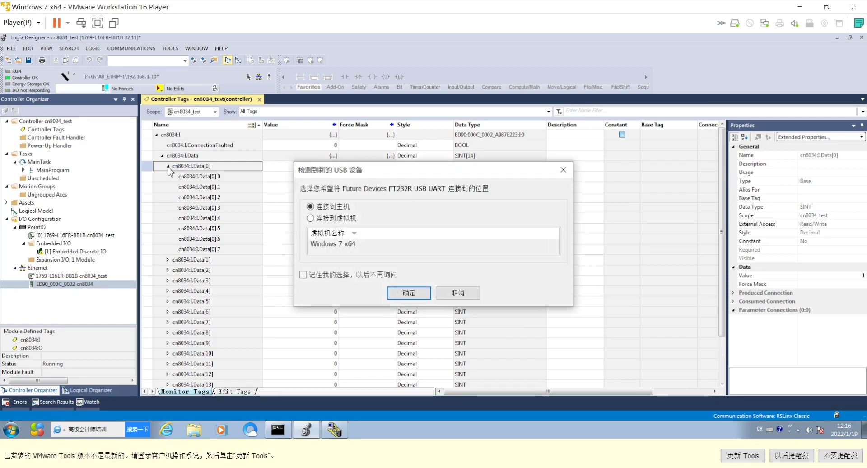
{"action": "left_click", "coordinate": [411, 291]}
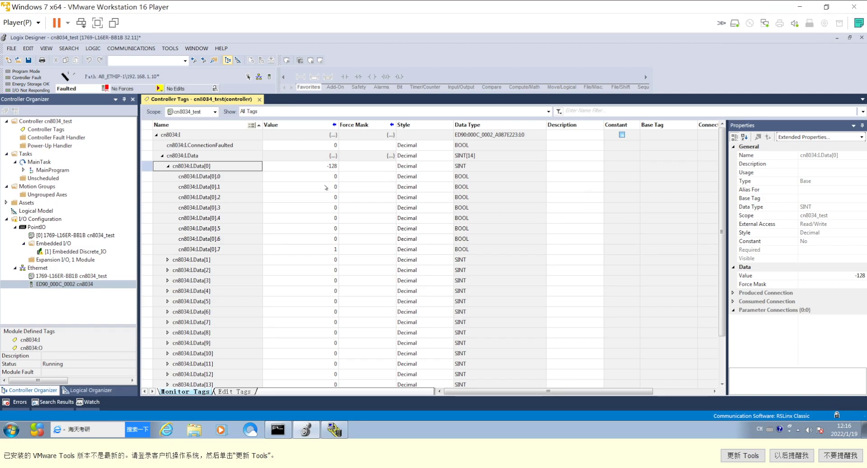
Collapse cn8034:I.Data and expand cn8034:O.Data[0] to show its bits.
{"action": "left_click", "coordinate": [162, 156]}
{"action": "left_click", "coordinate": [156, 166]}
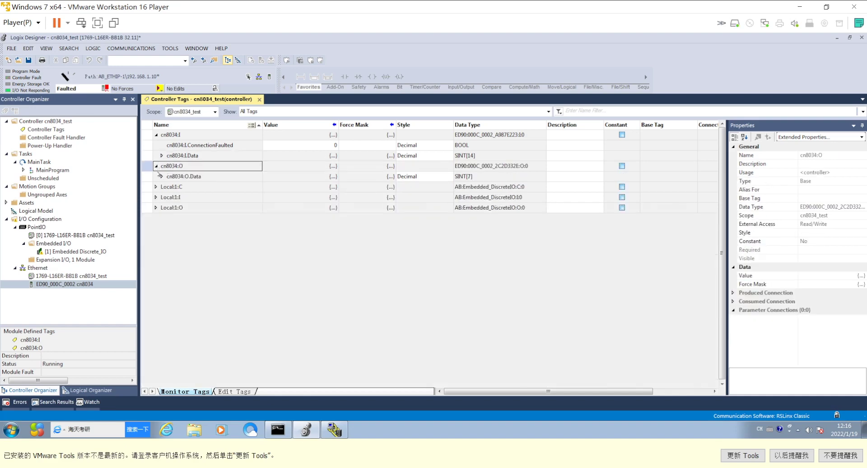
{"action": "left_click", "coordinate": [161, 176]}
{"action": "left_click", "coordinate": [167, 186]}
Set force masks of 1 on cn8034:O.Data[0].0 and Data[0].1.
{"action": "left_click", "coordinate": [355, 199]}
{"action": "key", "text": "Down"}
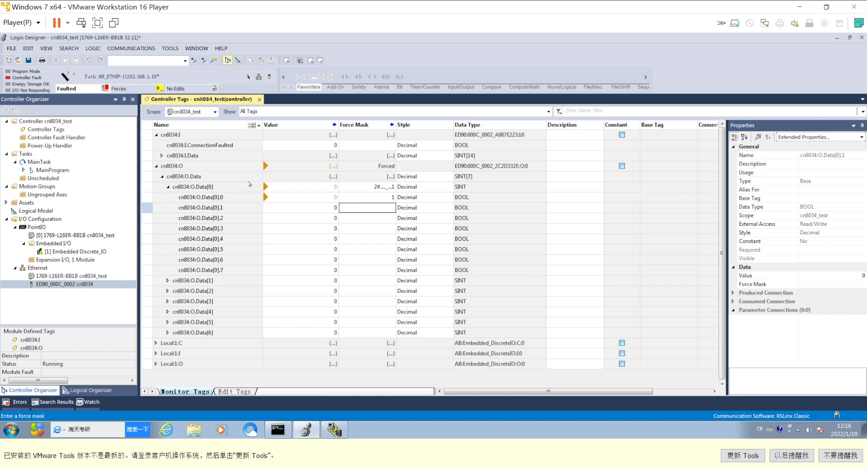
{"action": "left_click", "coordinate": [267, 188]}
{"action": "left_click", "coordinate": [391, 188]}
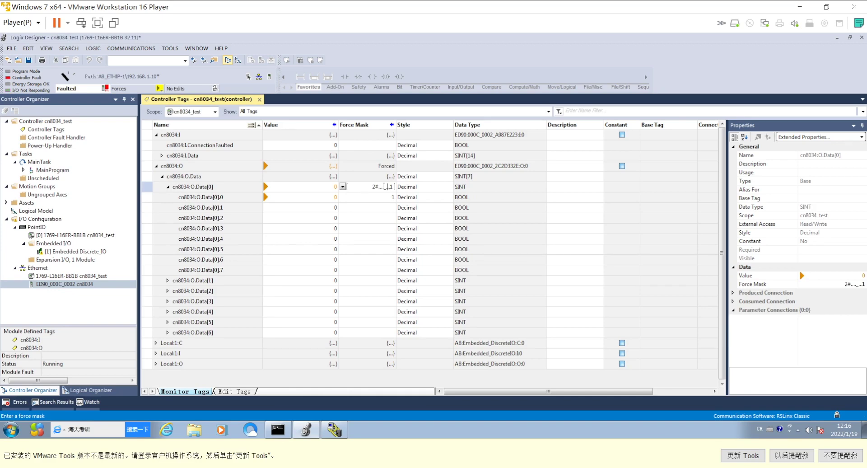
{"action": "left_click", "coordinate": [386, 208]}
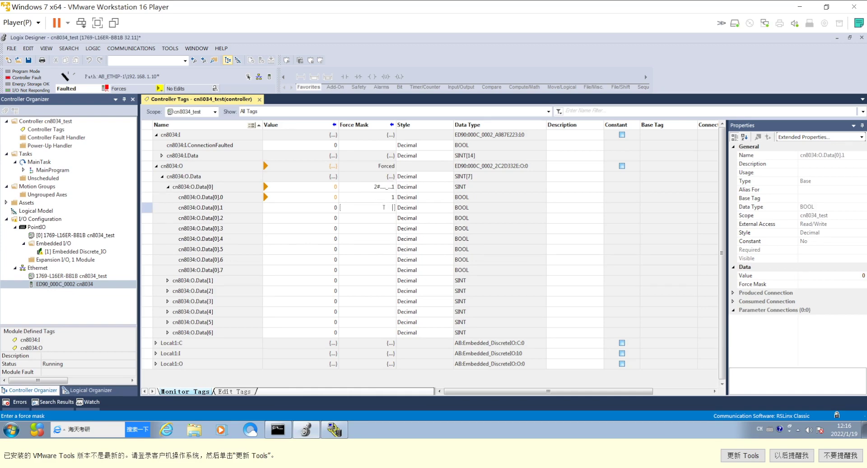
{"action": "type", "text": "1"}
{"action": "key", "text": "Return"}
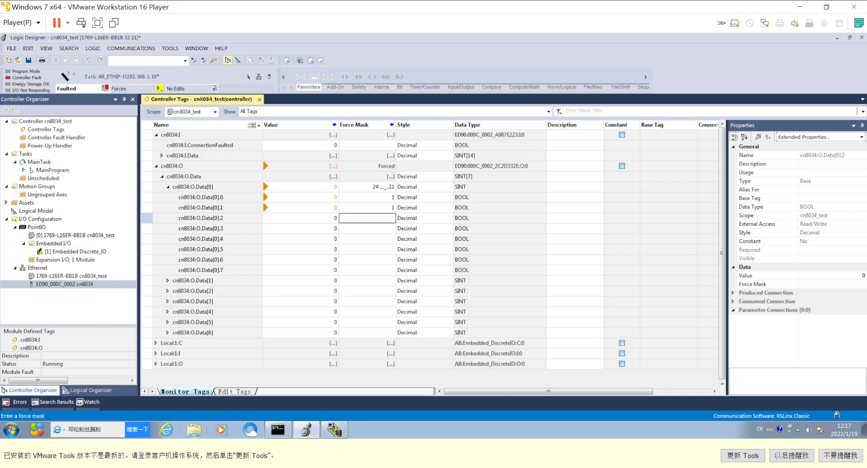
{"action": "mouse_move", "coordinate": [333, 448]}
{"action": "left_click", "coordinate": [438, 454]}
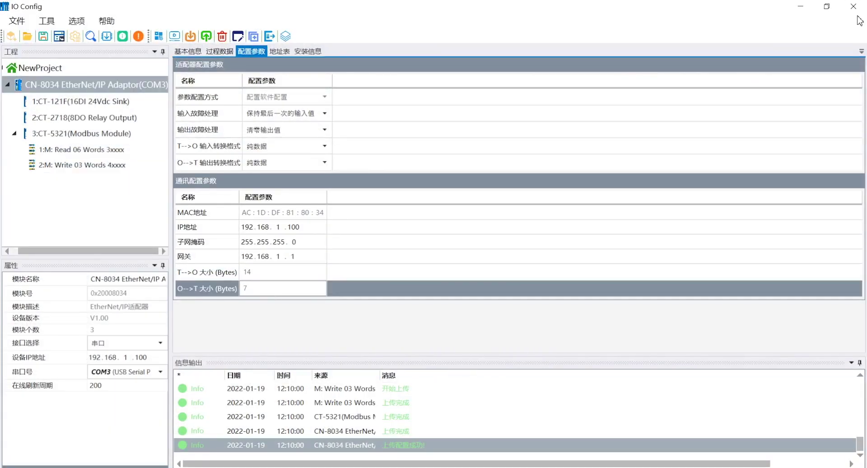
{"action": "left_click", "coordinate": [800, 7]}
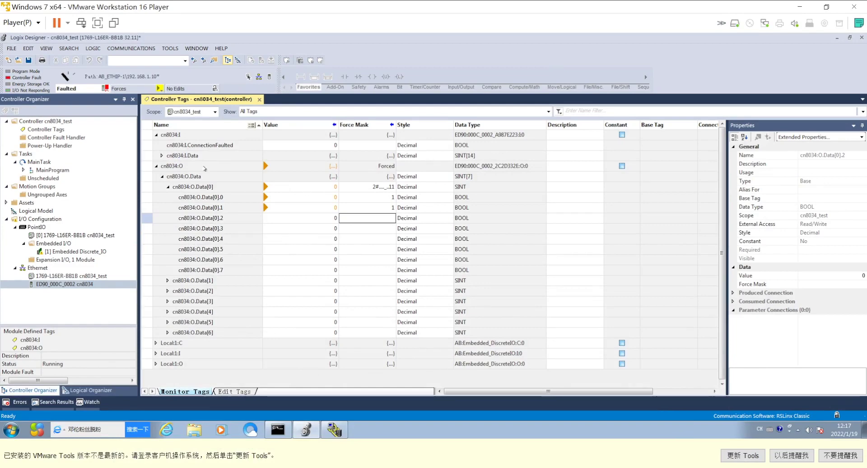